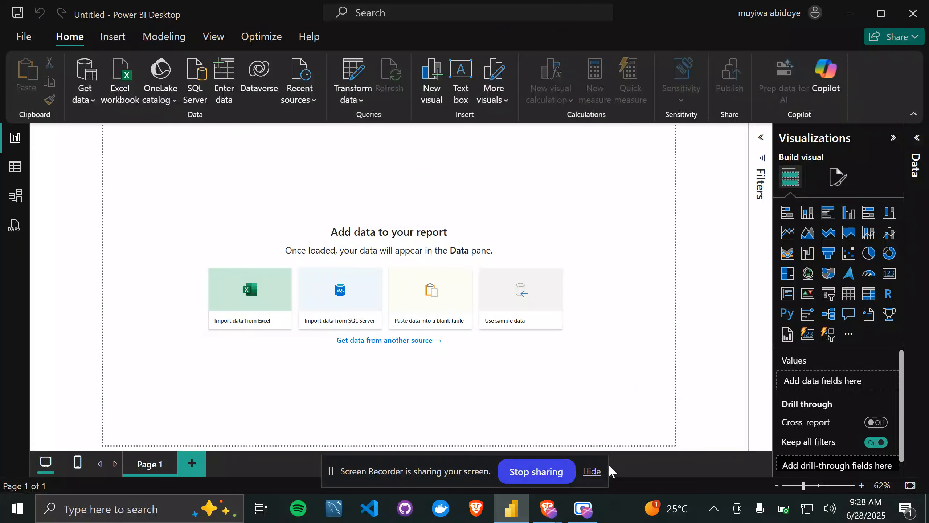
{"action": "left_click", "coordinate": [592, 471]}
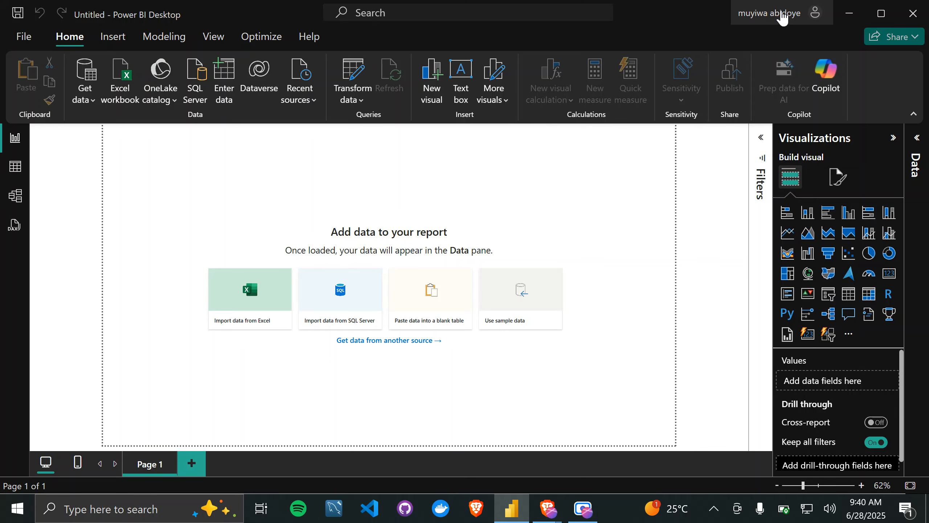
Step: Open the Power BI service in the browser from the signed-in account's details
{"action": "left_click", "coordinate": [781, 15]}
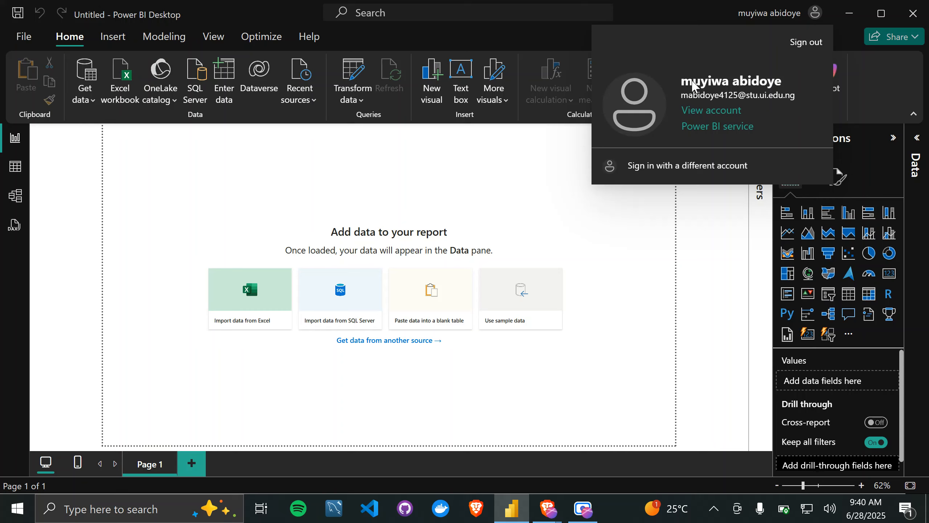
{"action": "left_click", "coordinate": [738, 128]}
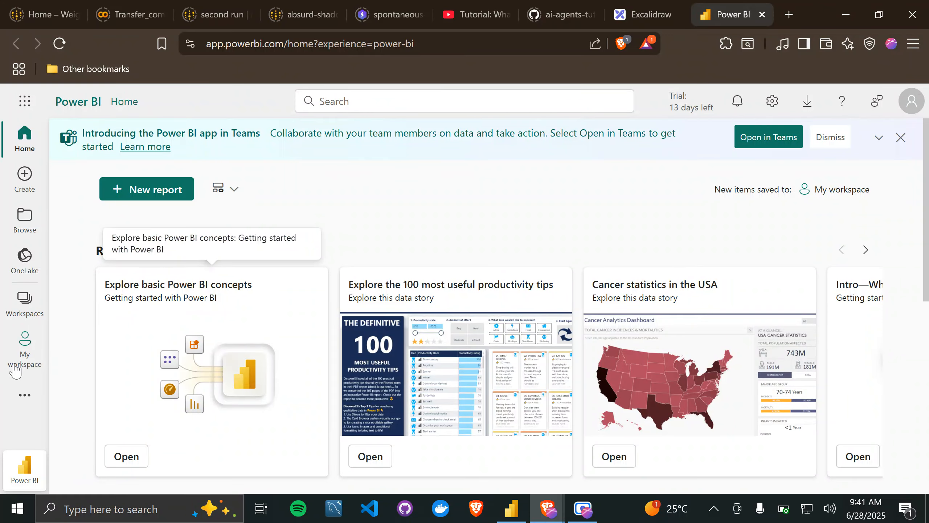
Step: Examine the Power BI service home page, covering its recommended content and the list of recent items
{"action": "scroll", "coordinate": [294, 379], "scroll_direction": "down", "scroll_amount": 8}
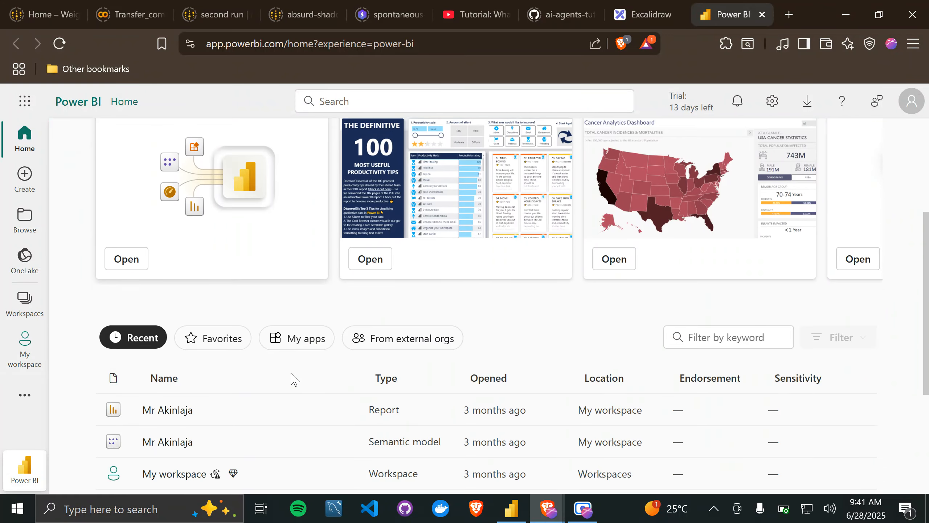
{"action": "scroll", "coordinate": [403, 292], "scroll_direction": "up", "scroll_amount": 5}
{"action": "scroll", "coordinate": [423, 324], "scroll_direction": "down", "scroll_amount": 5}
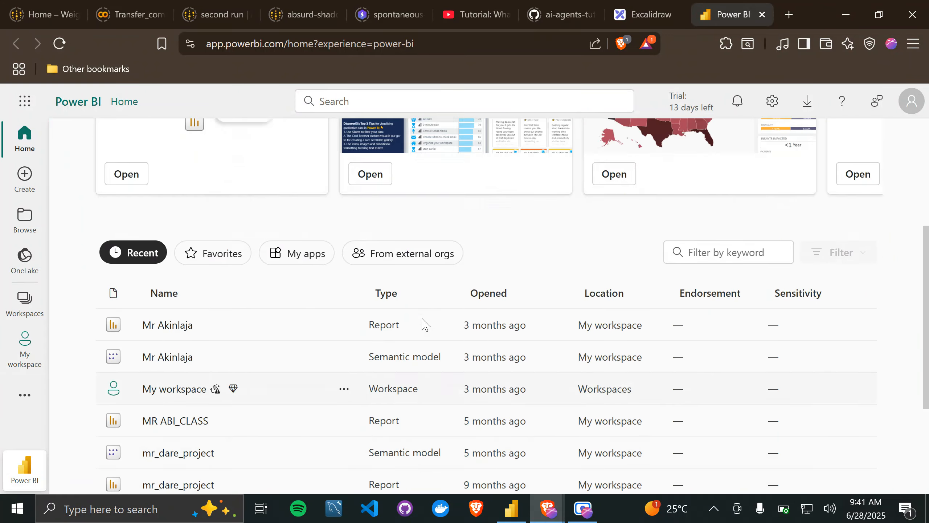
{"action": "scroll", "coordinate": [351, 386], "scroll_direction": "up", "scroll_amount": 5}
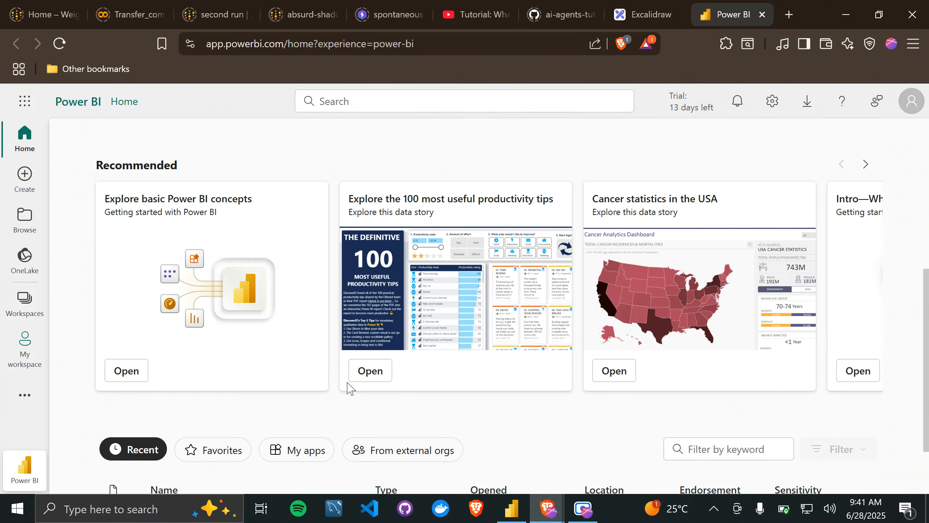
{"action": "scroll", "coordinate": [309, 377], "scroll_direction": "down", "scroll_amount": 6}
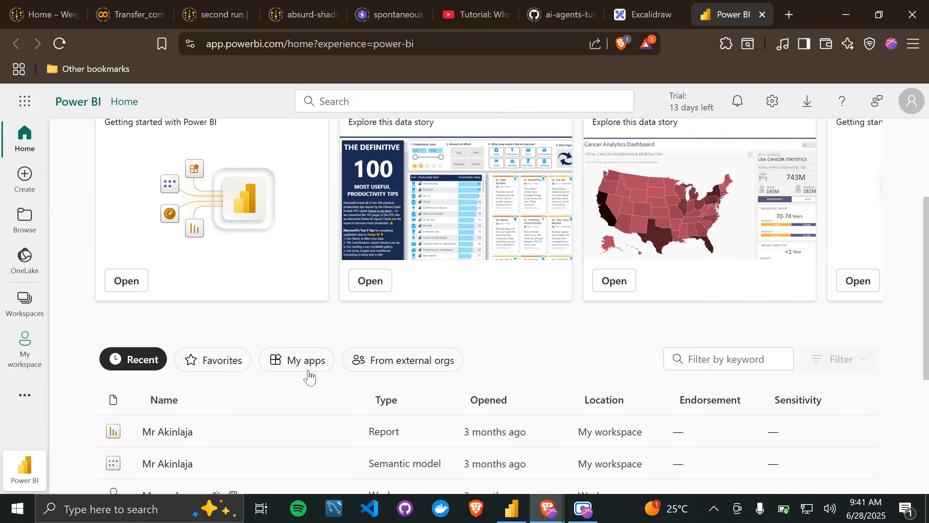
{"action": "scroll", "coordinate": [309, 376], "scroll_direction": "up", "scroll_amount": 2}
{"action": "scroll", "coordinate": [309, 377], "scroll_direction": "up", "scroll_amount": 7}
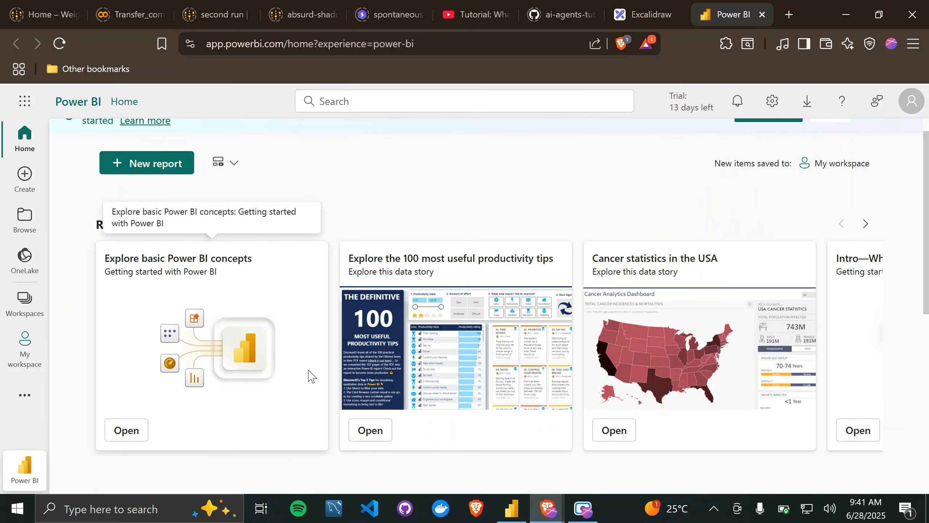
{"action": "scroll", "coordinate": [308, 375], "scroll_direction": "up", "scroll_amount": 1}
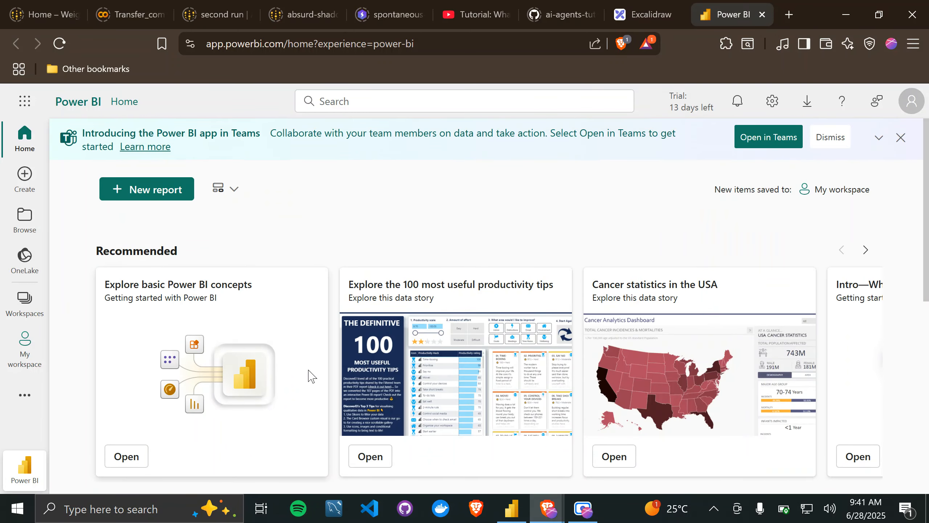
Step: Start a new report in the Power BI service and review the data source options offered for it
{"action": "left_click", "coordinate": [157, 197]}
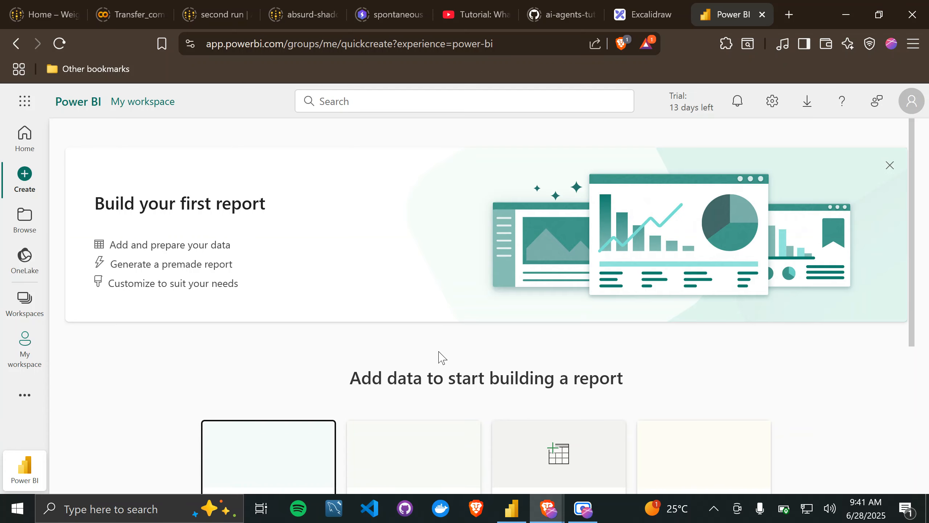
{"action": "scroll", "coordinate": [439, 411], "scroll_direction": "down", "scroll_amount": 2}
{"action": "scroll", "coordinate": [439, 412], "scroll_direction": "down", "scroll_amount": 2}
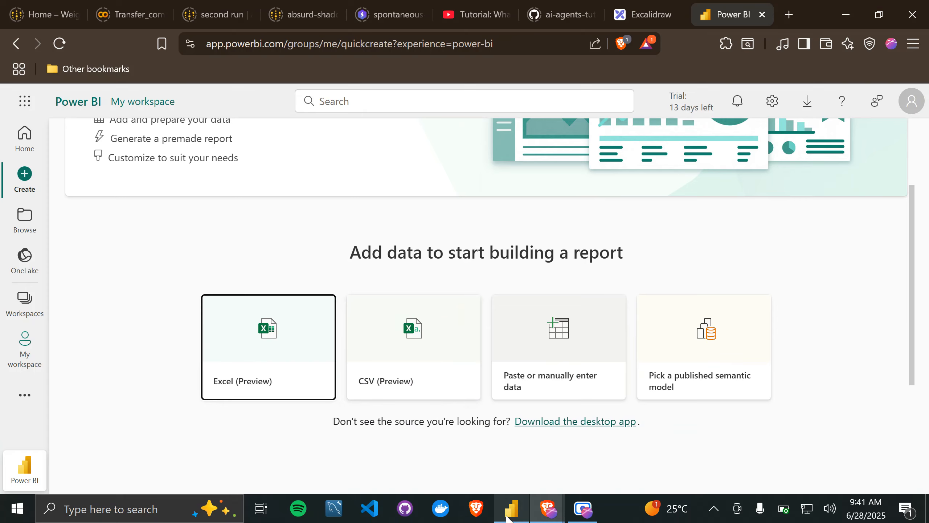
Step: Switch back to Power BI Desktop and look through the Table, Model and DAX query views, ending in Report view
{"action": "left_click", "coordinate": [508, 518]}
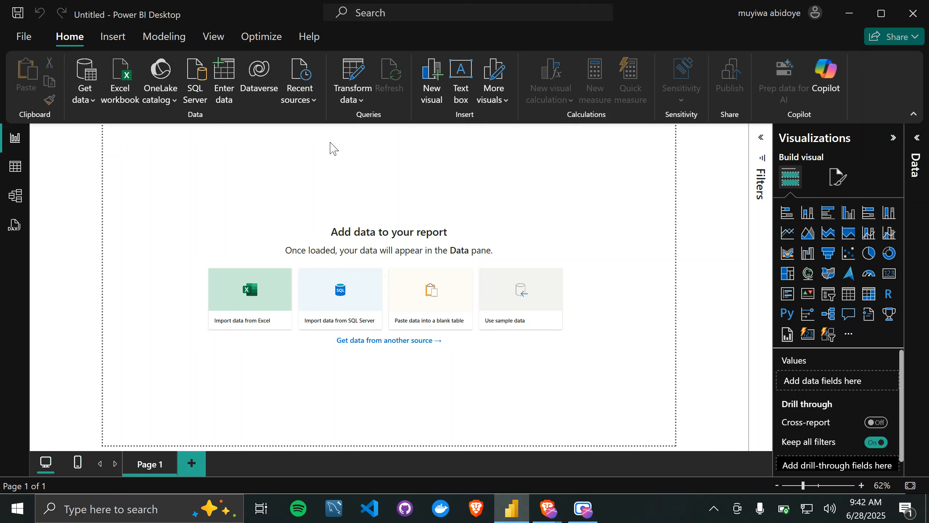
{"action": "left_click", "coordinate": [11, 169]}
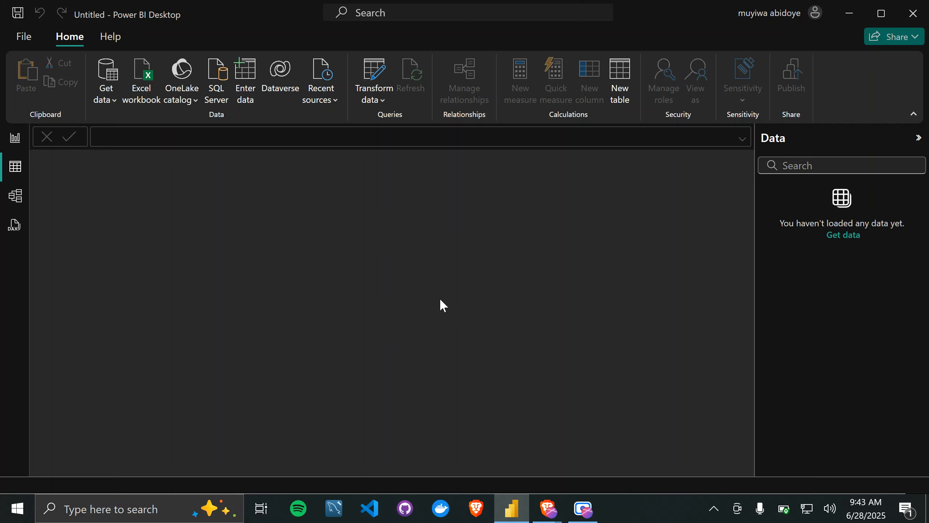
{"action": "left_click", "coordinate": [14, 199]}
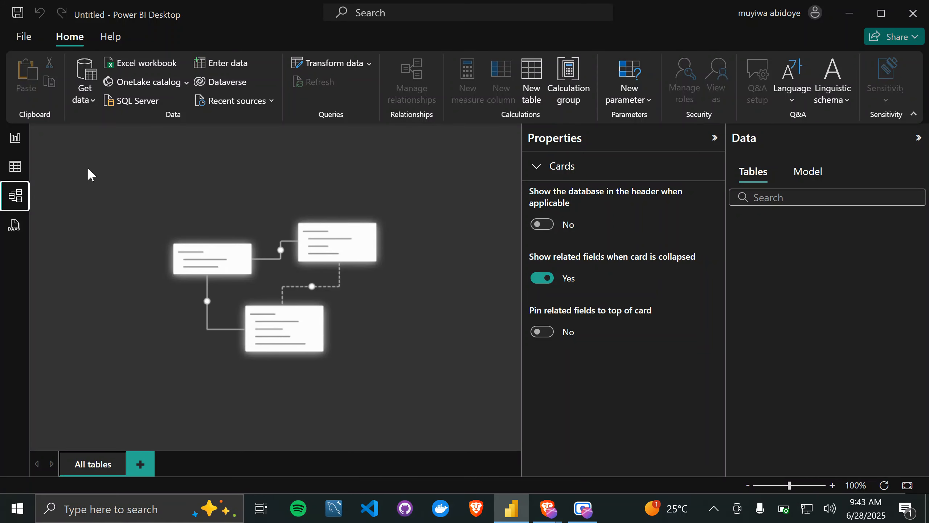
{"action": "left_click", "coordinate": [24, 222]}
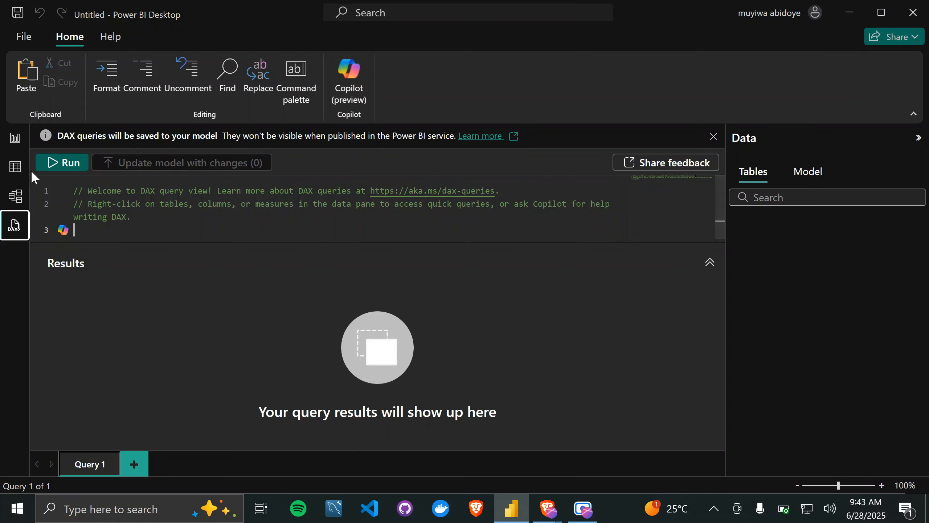
{"action": "left_click", "coordinate": [20, 171]}
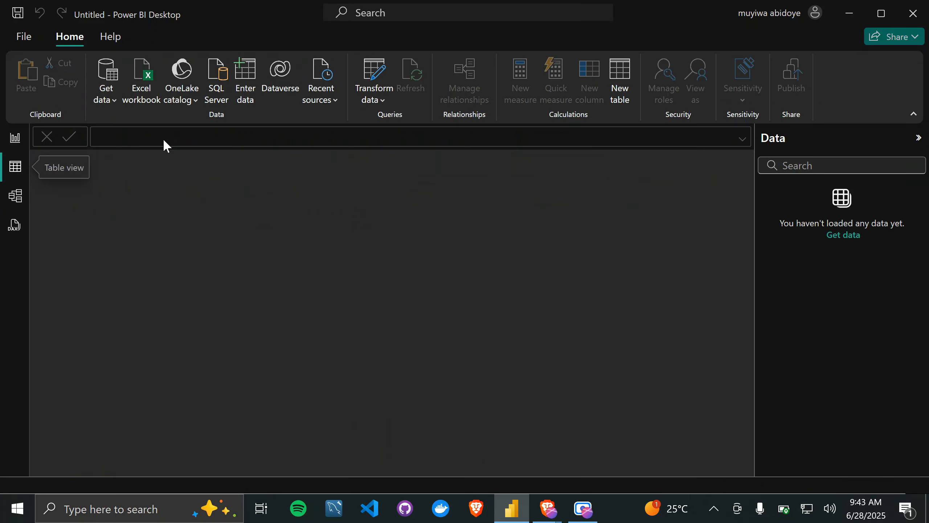
{"action": "left_click", "coordinate": [16, 140]}
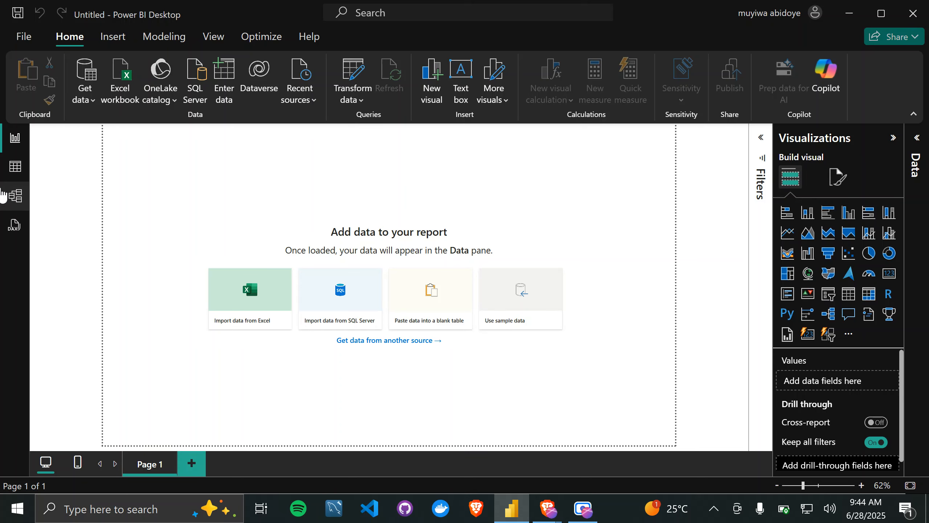
Step: Revisit the Table and Model views and finish in the DAX query view
{"action": "left_click", "coordinate": [17, 168]}
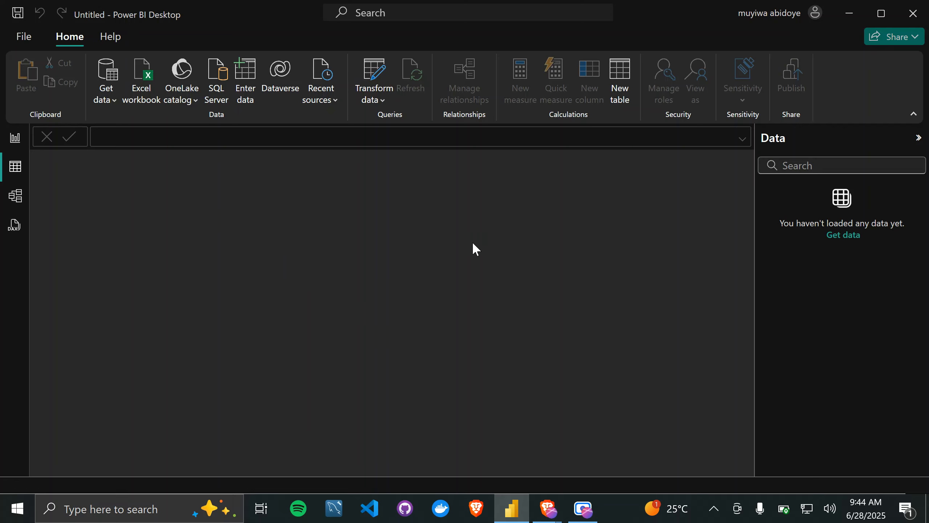
{"action": "left_click", "coordinate": [13, 198]}
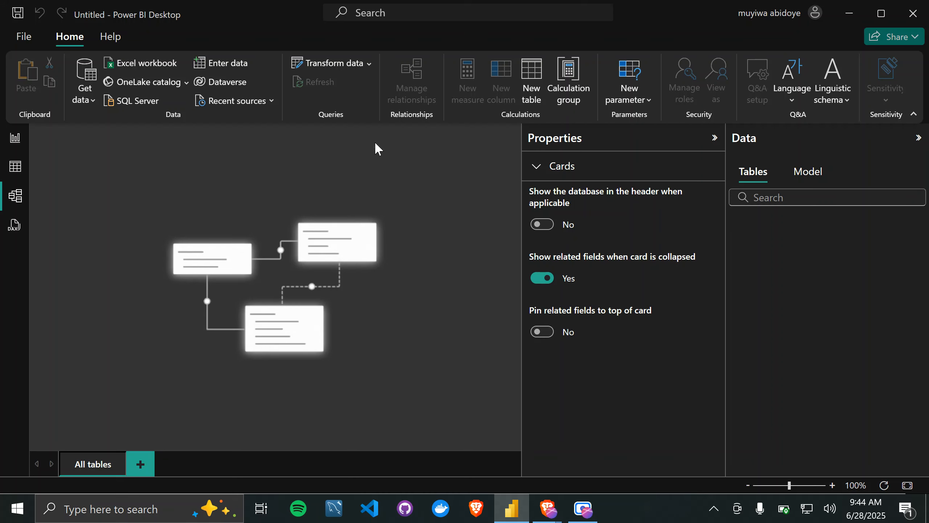
{"action": "left_click", "coordinate": [16, 171]}
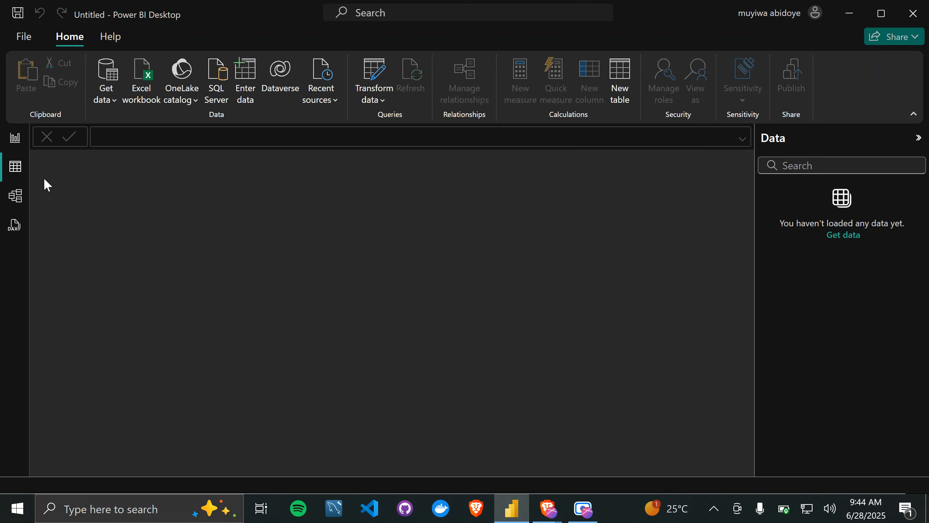
{"action": "left_click", "coordinate": [14, 230]}
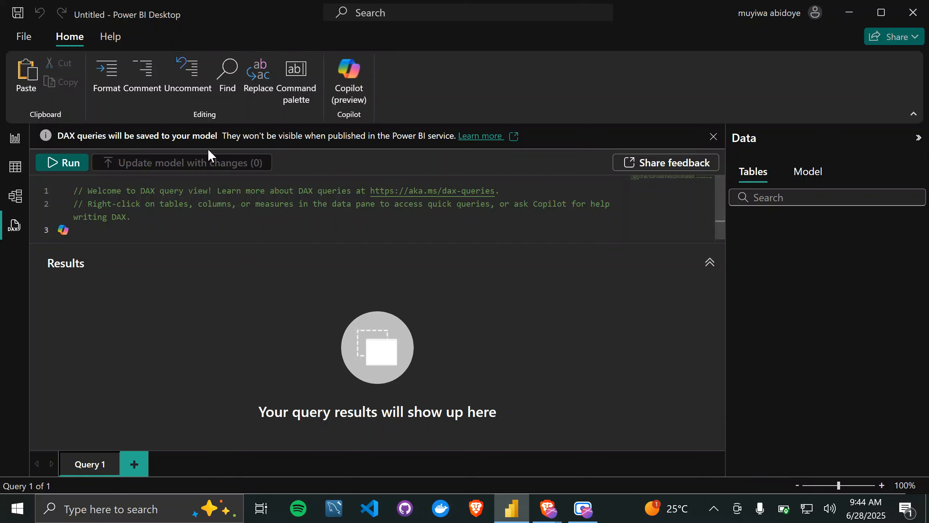
Step: Return to Report view and expand the Data pane
{"action": "left_click", "coordinate": [13, 139]}
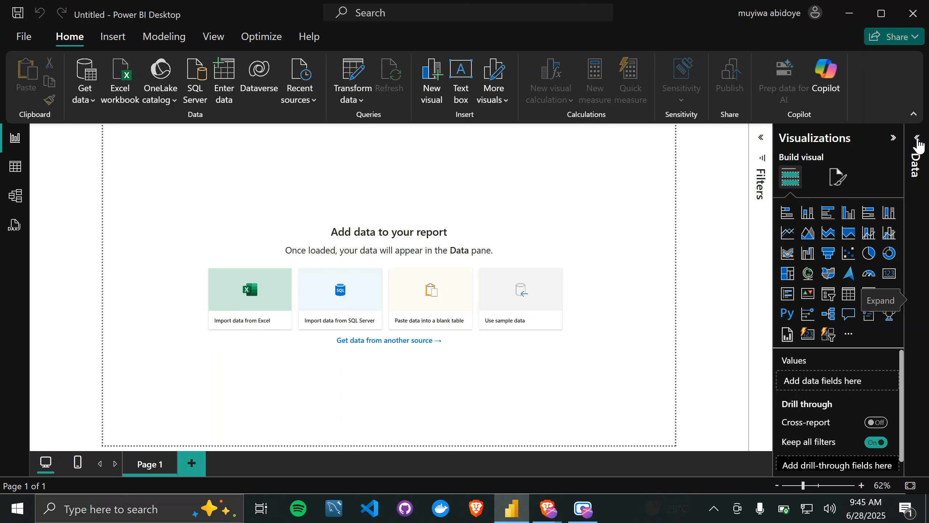
{"action": "left_click", "coordinate": [917, 138]}
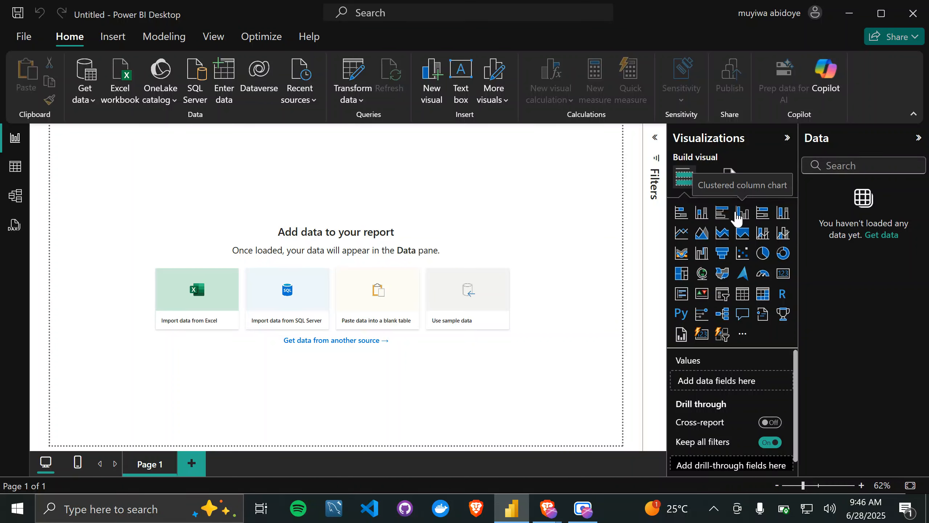
Step: Add a clustered column chart to Page 1, reposition it on the canvas and enlarge it
{"action": "left_click", "coordinate": [737, 216]}
{"action": "left_click_drag", "start_coordinate": [141, 198], "coordinate": [228, 238]}
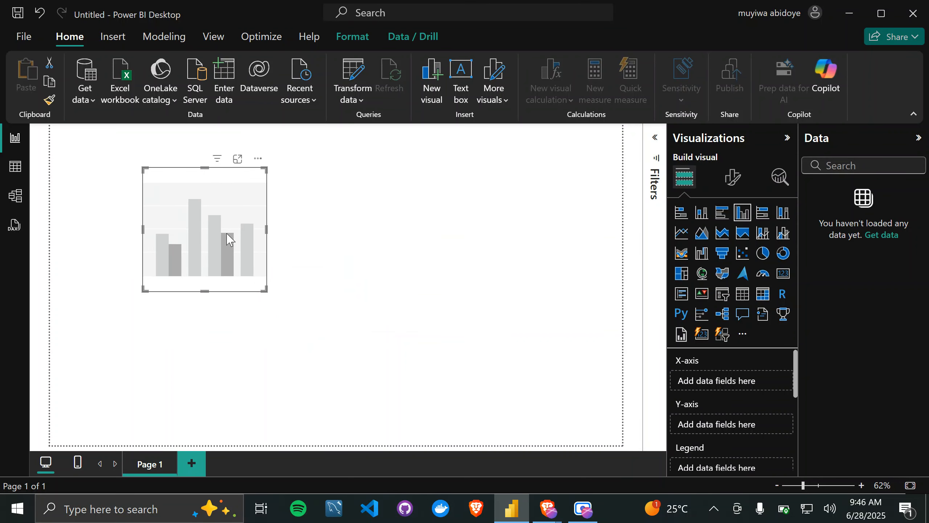
{"action": "left_click_drag", "start_coordinate": [265, 292], "coordinate": [334, 328]}
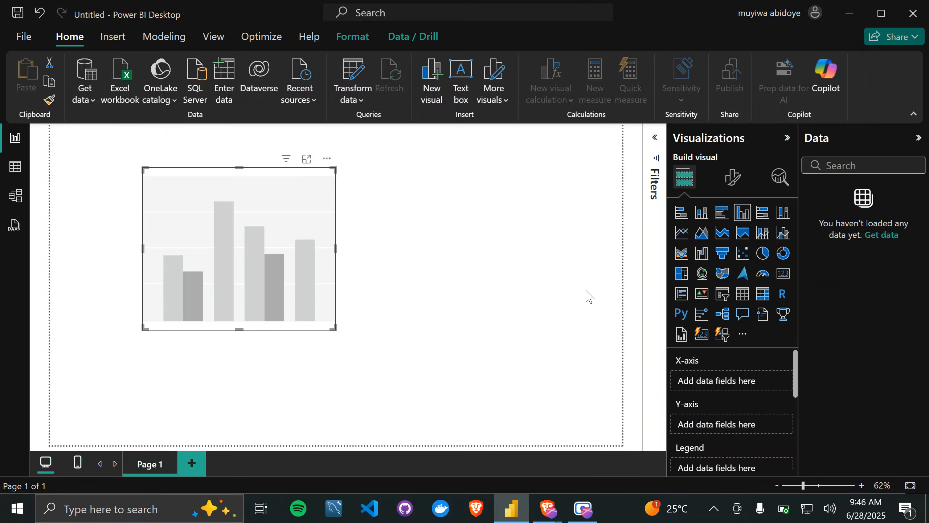
Step: Show the formatting options for the clustered column chart, and remove the chart from Page 1
{"action": "left_click", "coordinate": [730, 188]}
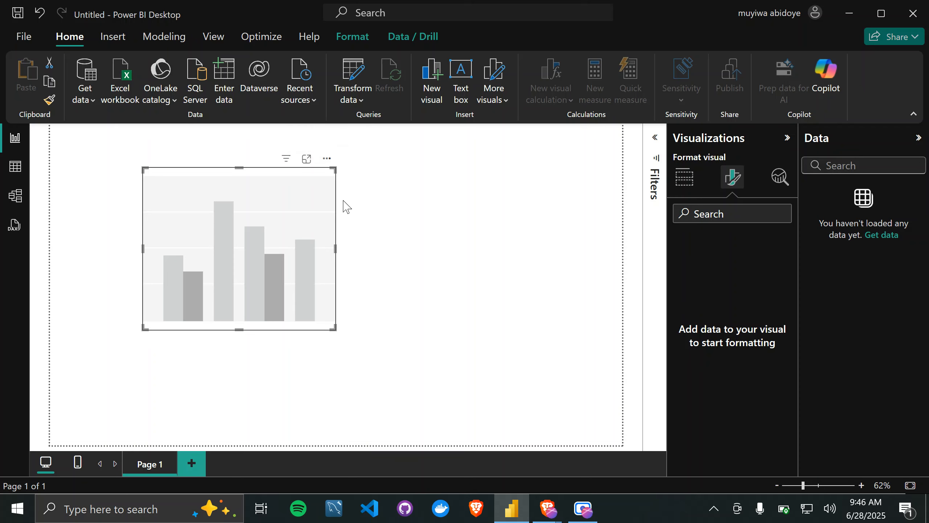
{"action": "left_click", "coordinate": [328, 159]}
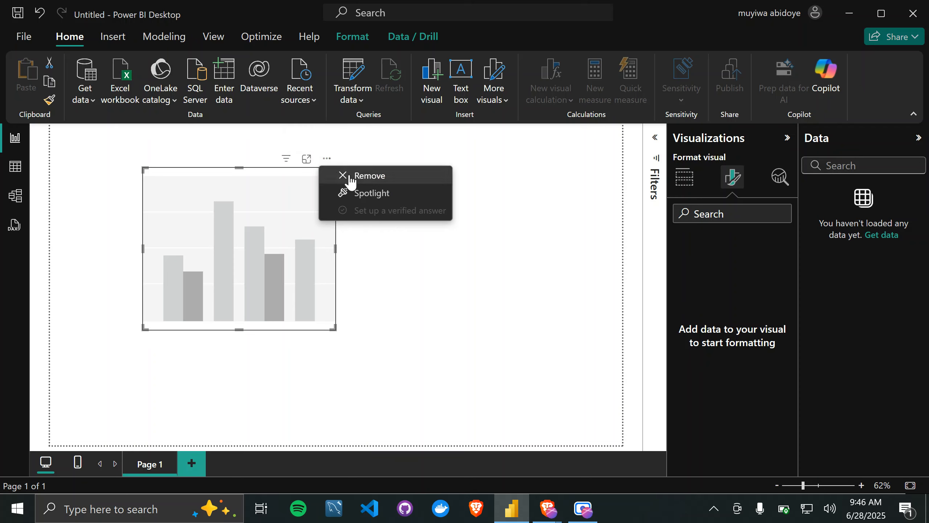
{"action": "left_click", "coordinate": [394, 176]}
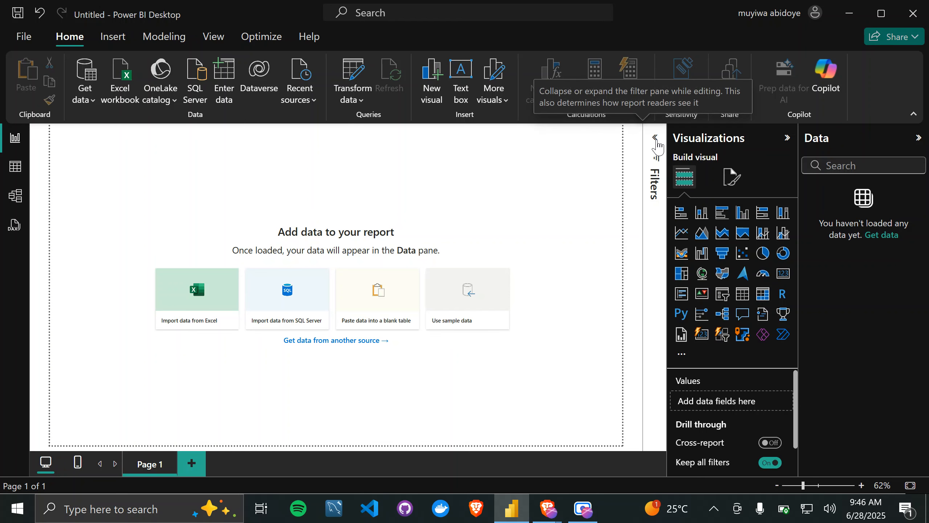
Step: Expand the Filters pane beside the report canvas
{"action": "left_click", "coordinate": [655, 141]}
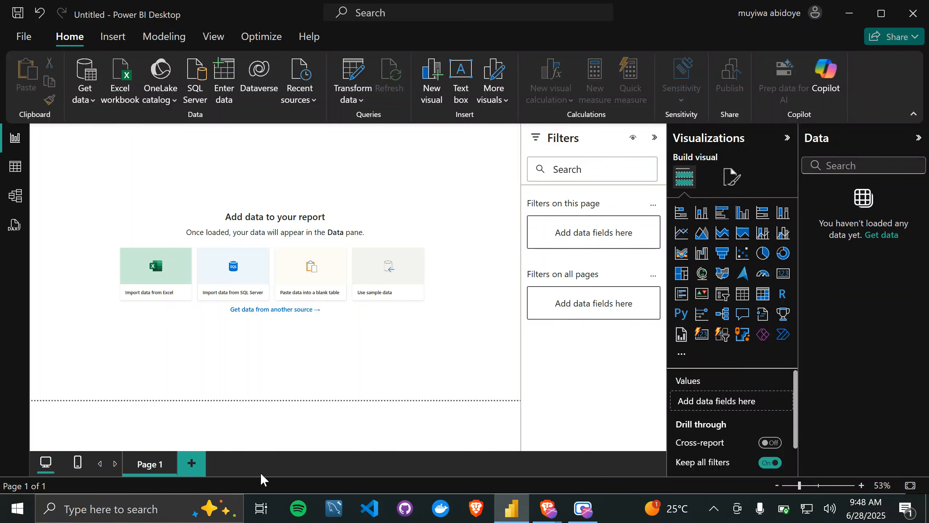
Step: Add a second page to the report and switch between Page 1 and Page 2
{"action": "left_click", "coordinate": [192, 465]}
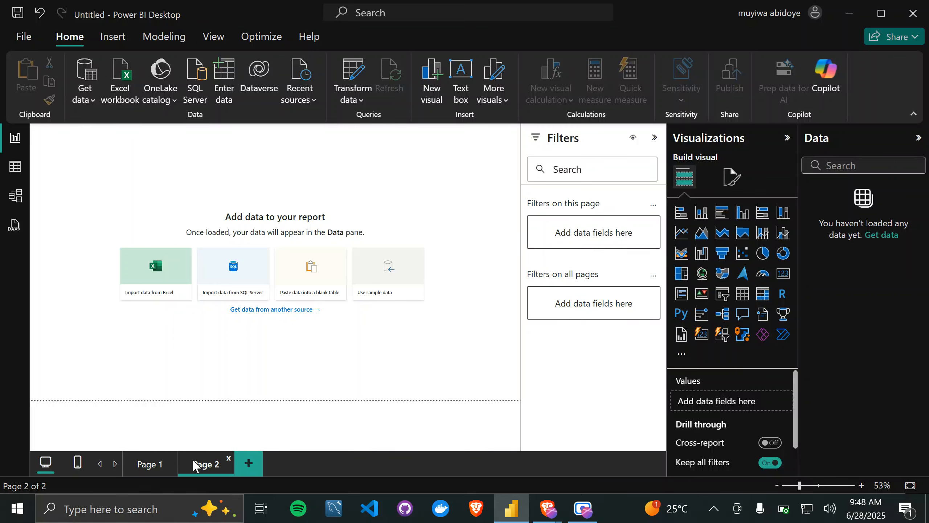
{"action": "left_click", "coordinate": [155, 466]}
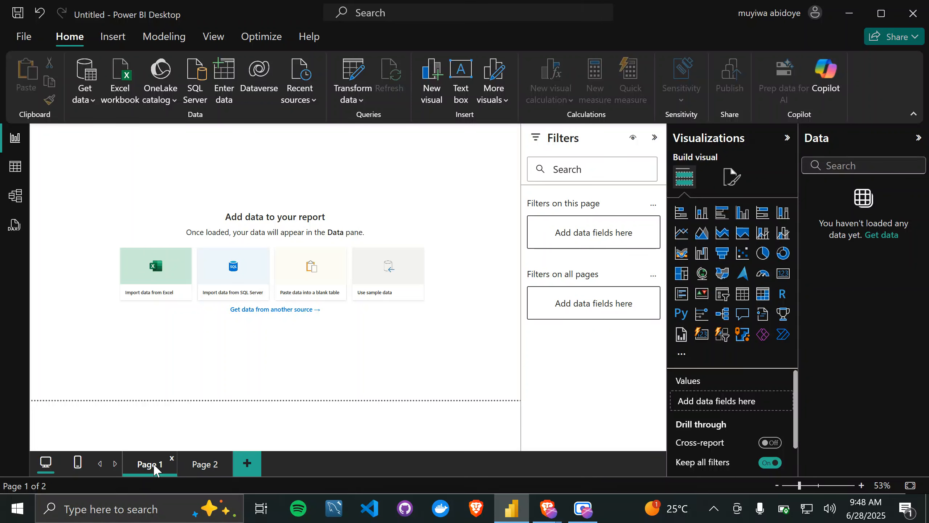
{"action": "left_click", "coordinate": [197, 464]}
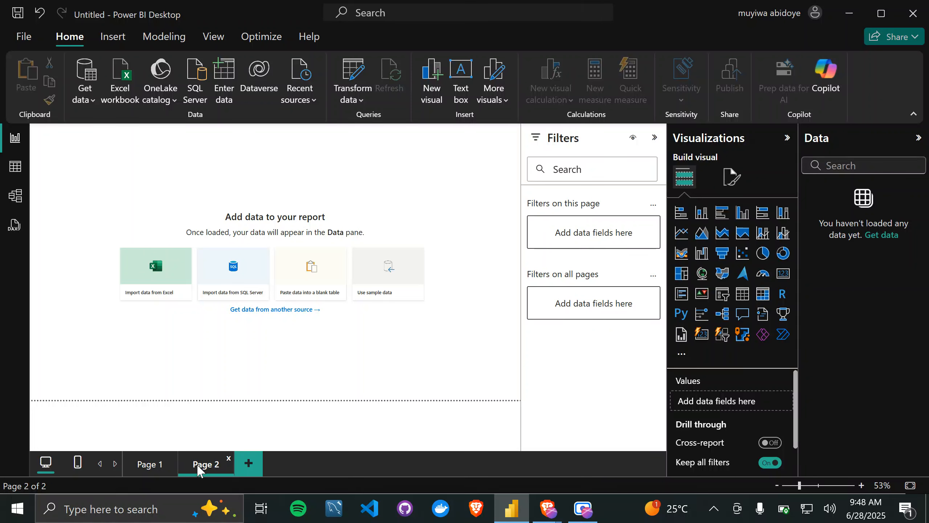
Step: Delete Page 2 from the report
{"action": "left_click", "coordinate": [234, 462]}
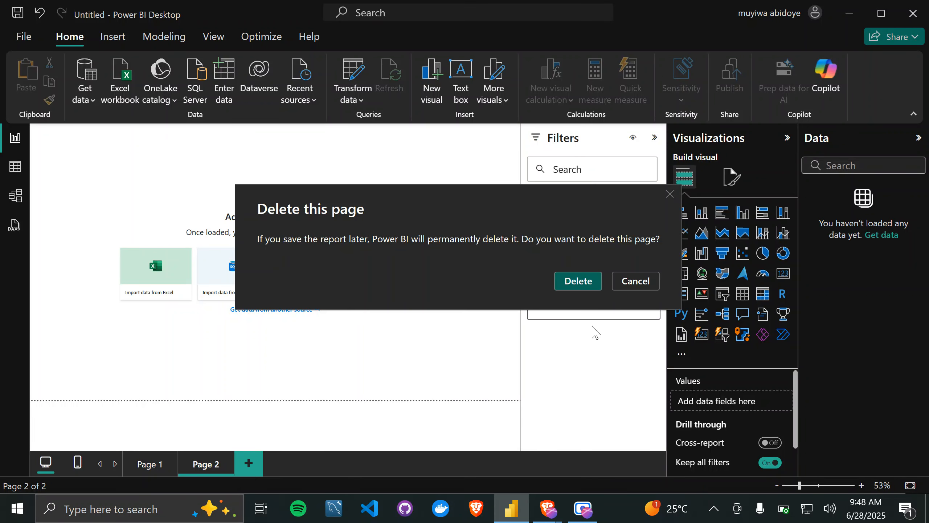
{"action": "left_click", "coordinate": [589, 286]}
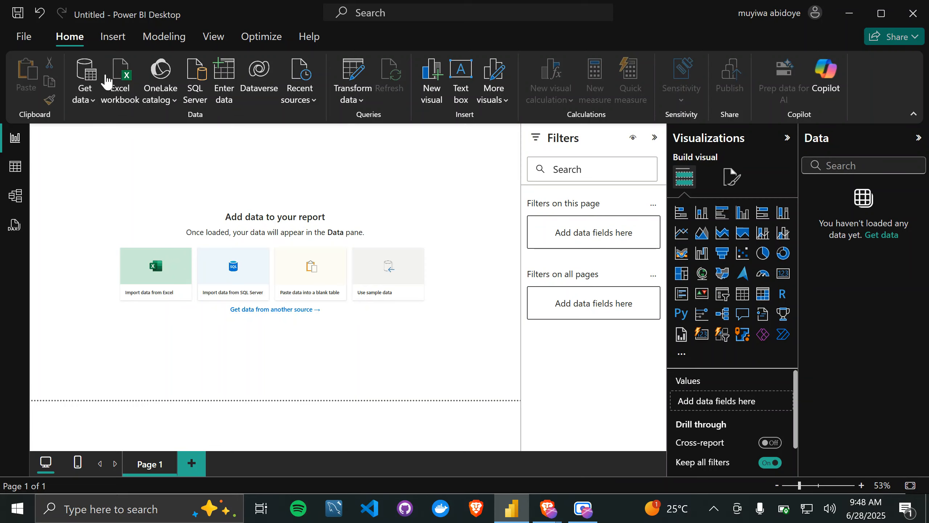
Step: Open the full list of data source connectors and review the Database category before returning to all sources
{"action": "left_click", "coordinate": [87, 104]}
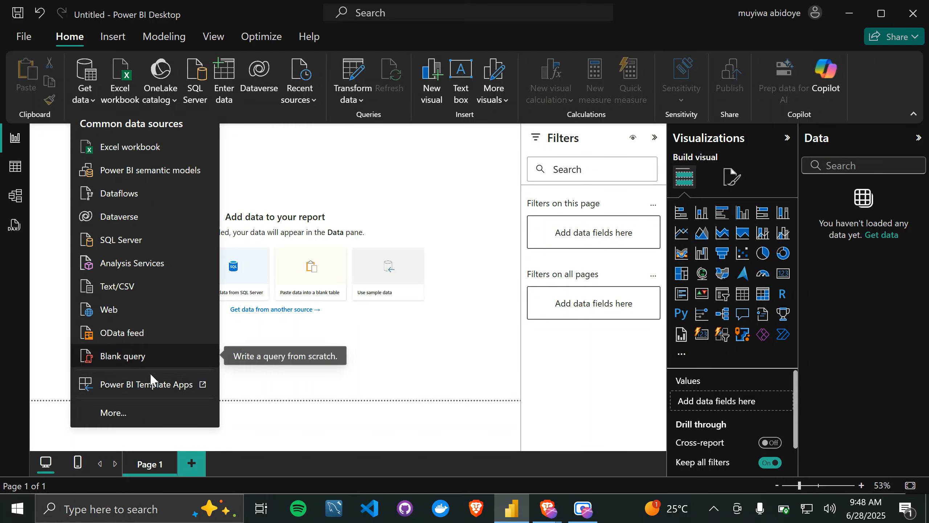
{"action": "left_click", "coordinate": [121, 413]}
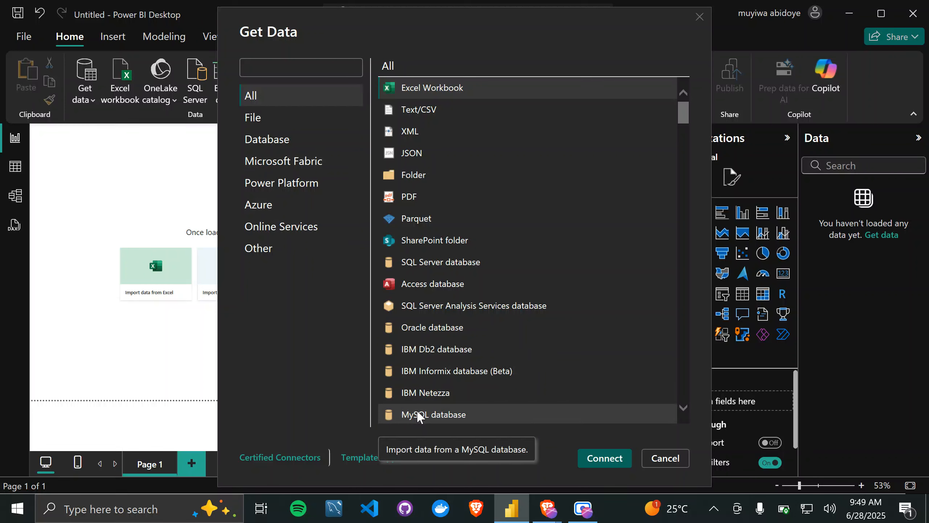
{"action": "left_click", "coordinate": [288, 138]}
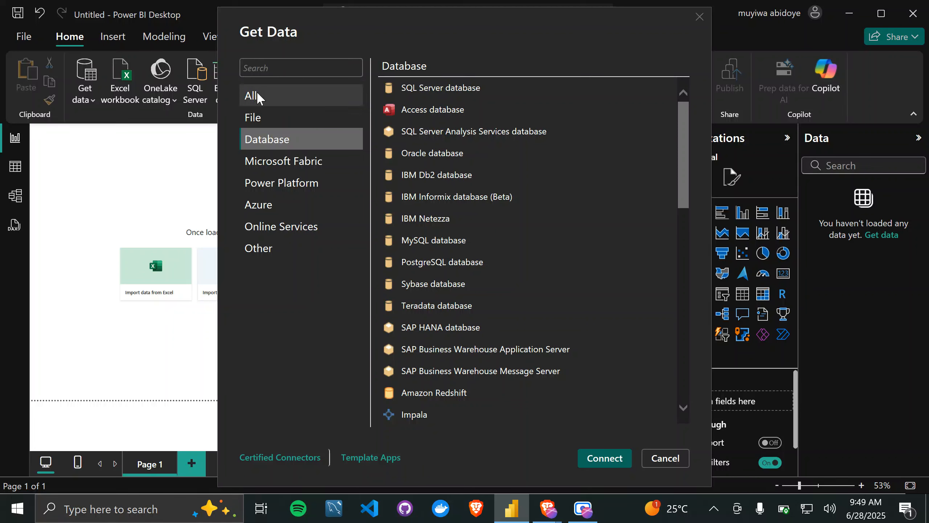
{"action": "left_click", "coordinate": [267, 96]}
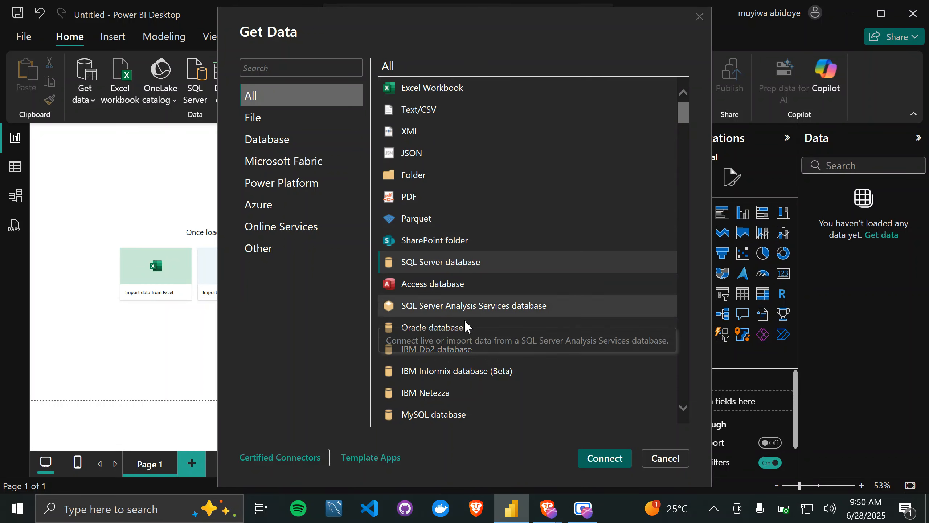
Step: Connect to the insurance CSV file in the Downloads folder using the Text/CSV connector
{"action": "left_click", "coordinate": [432, 112]}
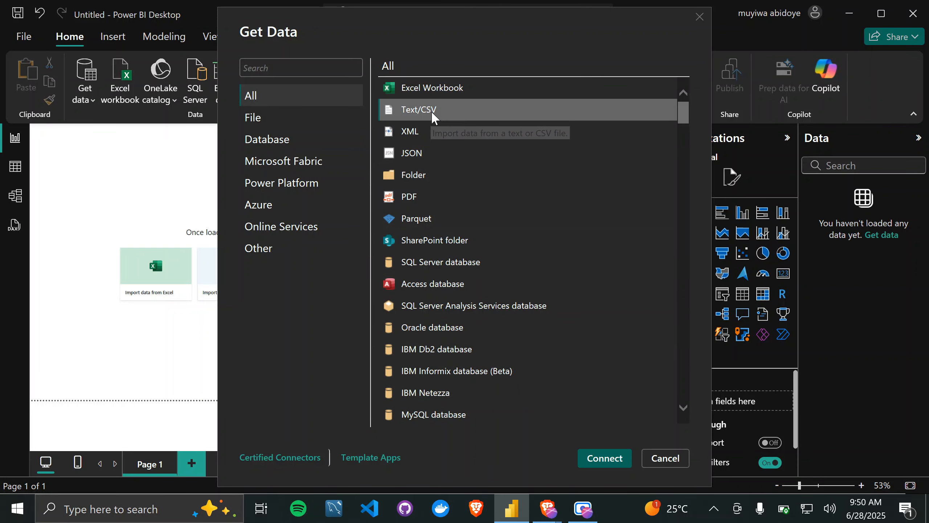
{"action": "left_click", "coordinate": [598, 461]}
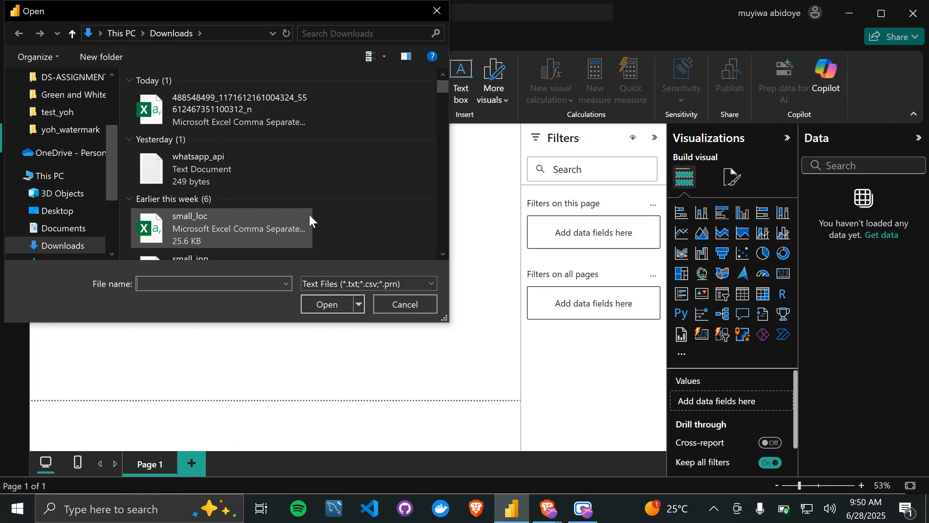
{"action": "scroll", "coordinate": [309, 213], "scroll_direction": "down", "scroll_amount": 3}
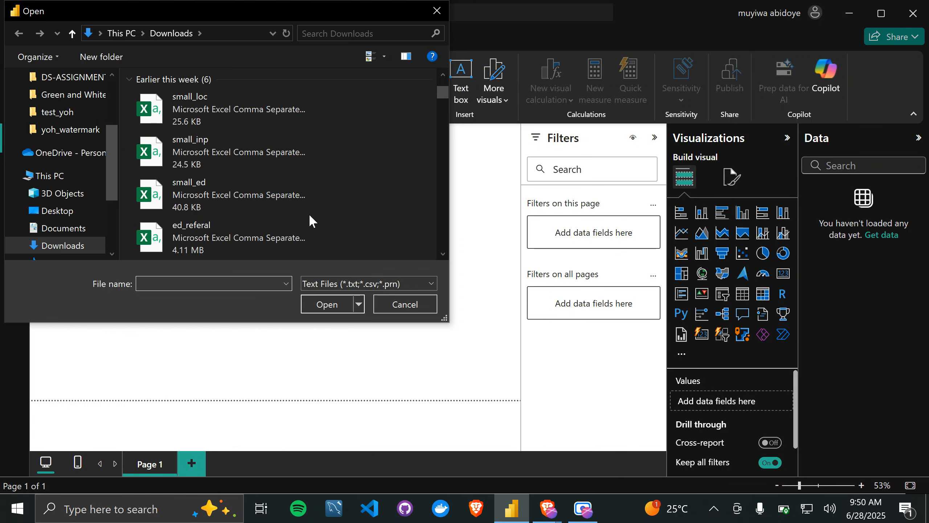
{"action": "left_click", "coordinate": [256, 112]}
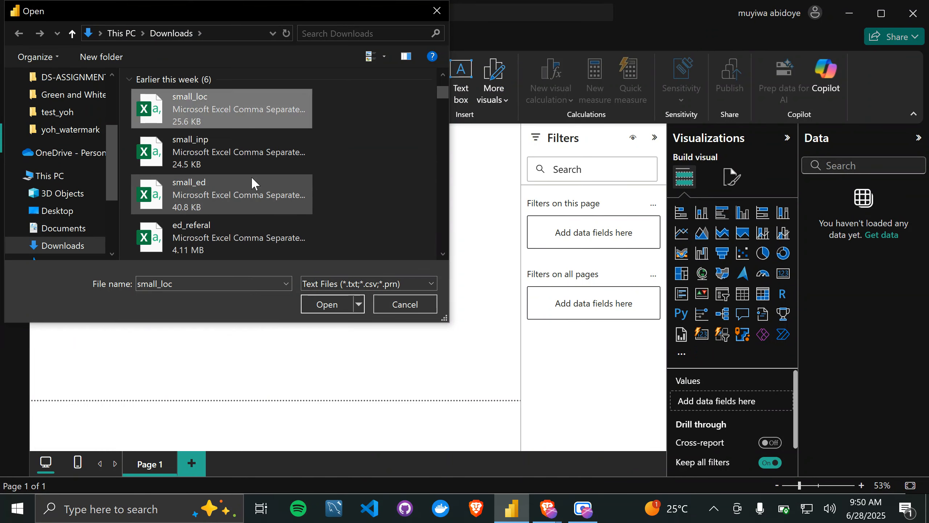
{"action": "scroll", "coordinate": [253, 183], "scroll_direction": "down", "scroll_amount": 3}
{"action": "scroll", "coordinate": [253, 182], "scroll_direction": "down", "scroll_amount": 6}
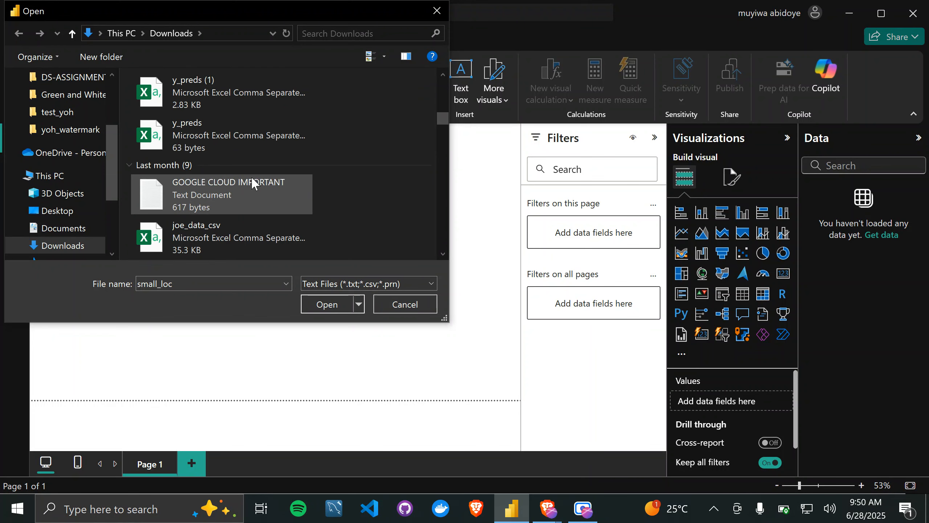
{"action": "scroll", "coordinate": [254, 183], "scroll_direction": "down", "scroll_amount": 5}
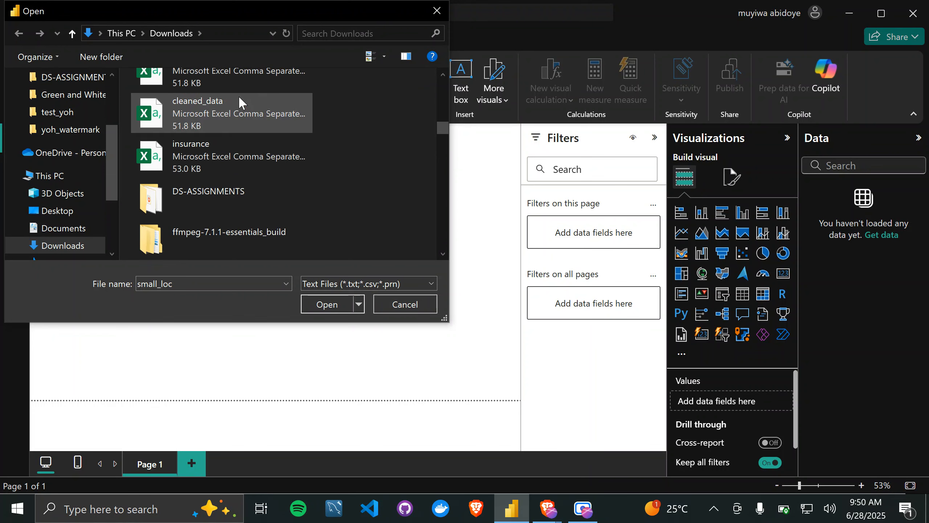
{"action": "left_click", "coordinate": [215, 144]}
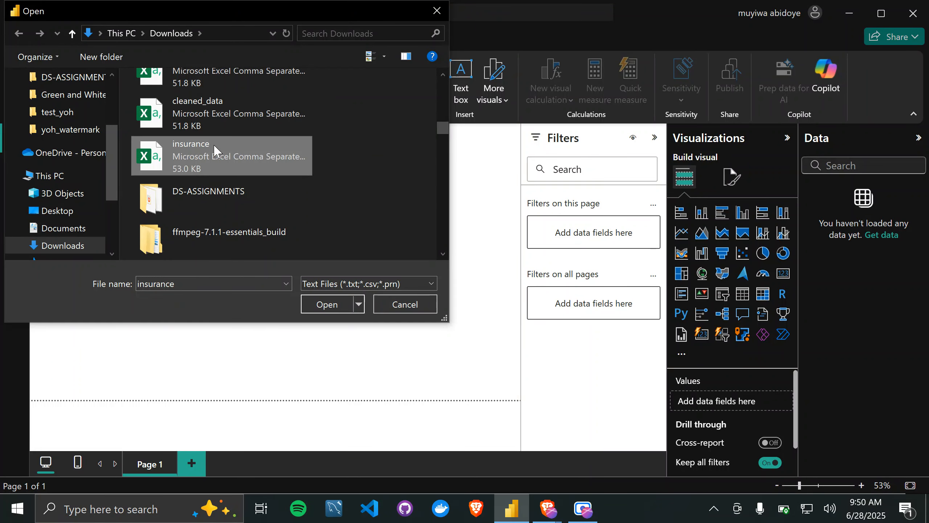
{"action": "left_click", "coordinate": [327, 304]}
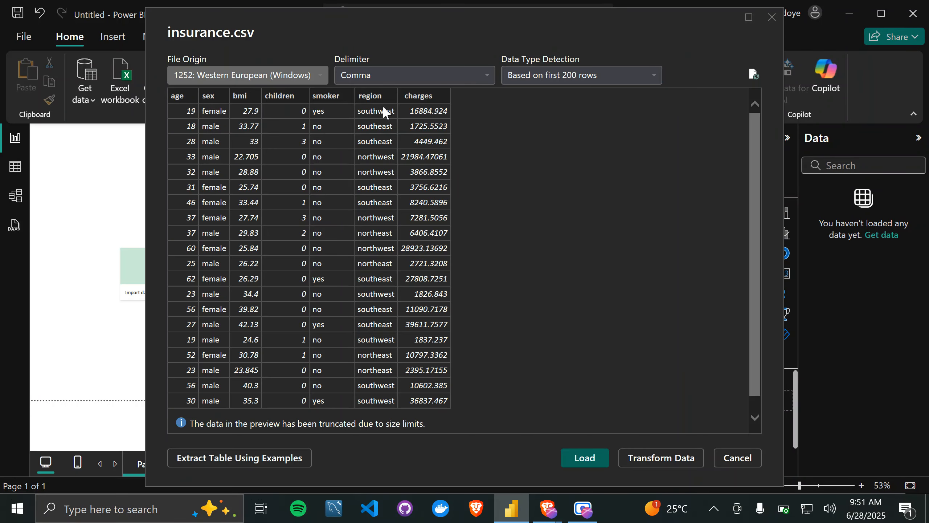
Step: Examine the columns and rows in the insurance.csv preview
{"action": "left_click_drag", "start_coordinate": [541, 20], "coordinate": [526, 34]}
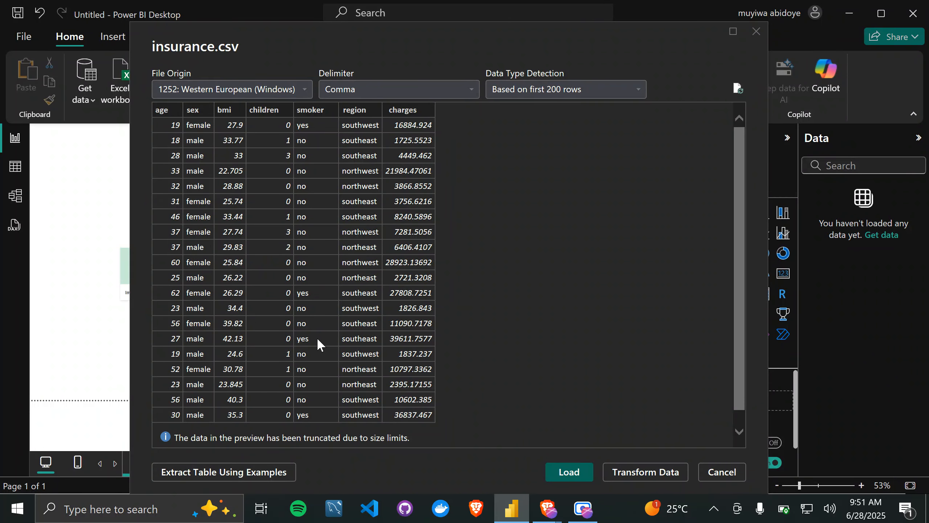
{"action": "scroll", "coordinate": [319, 344], "scroll_direction": "down", "scroll_amount": 1}
{"action": "scroll", "coordinate": [320, 344], "scroll_direction": "up", "scroll_amount": 1}
{"action": "scroll", "coordinate": [318, 344], "scroll_direction": "down", "scroll_amount": 1}
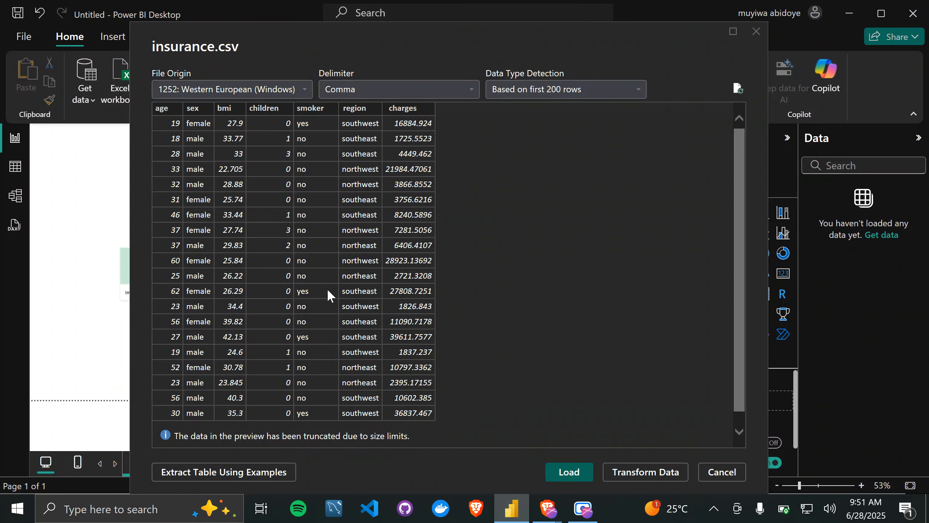
{"action": "scroll", "coordinate": [521, 317], "scroll_direction": "down", "scroll_amount": 1}
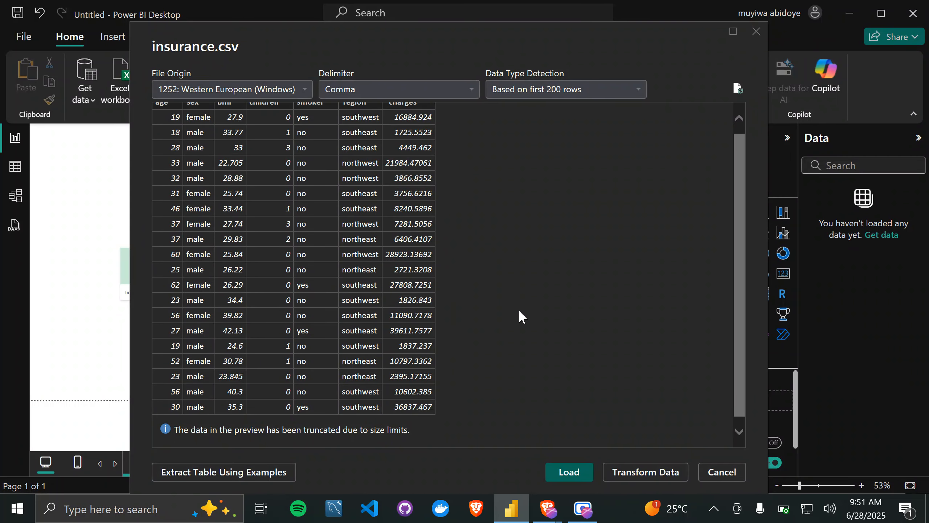
{"action": "scroll", "coordinate": [521, 316], "scroll_direction": "down", "scroll_amount": 1}
{"action": "scroll", "coordinate": [521, 316], "scroll_direction": "up", "scroll_amount": 2}
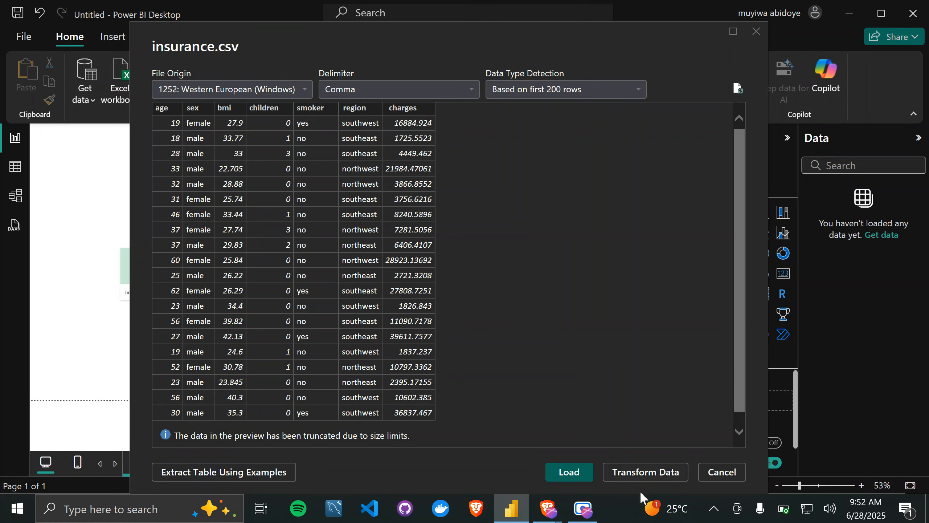
Step: Open the insurance data for transformation in Power Query Editor, and close the editor while applying the queries
{"action": "left_click", "coordinate": [641, 472]}
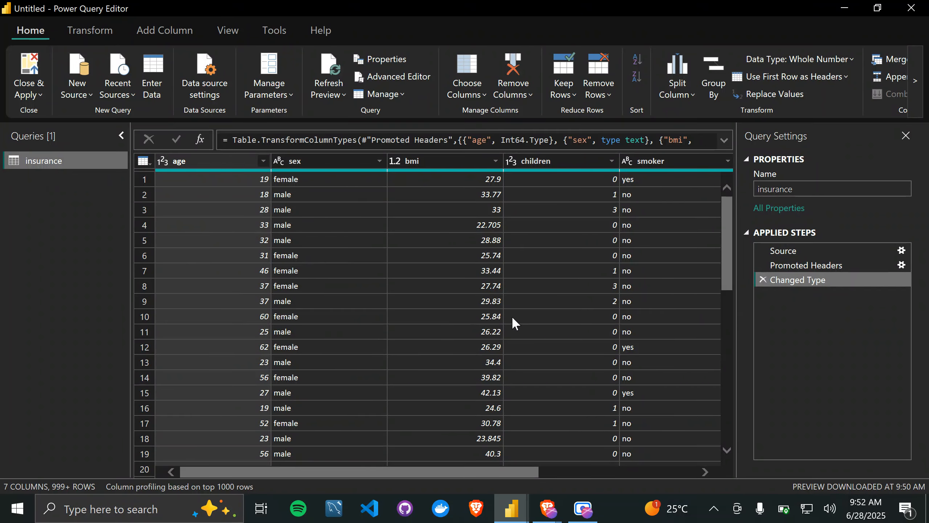
{"action": "scroll", "coordinate": [512, 315], "scroll_direction": "right", "scroll_amount": 3}
{"action": "scroll", "coordinate": [512, 316], "scroll_direction": "left", "scroll_amount": 3}
{"action": "left_click", "coordinate": [38, 91]}
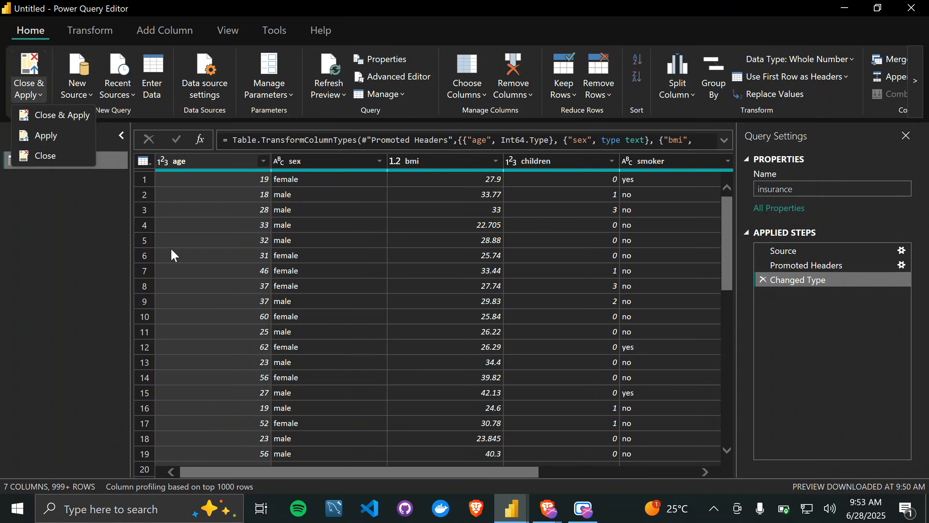
{"action": "left_click", "coordinate": [63, 112]}
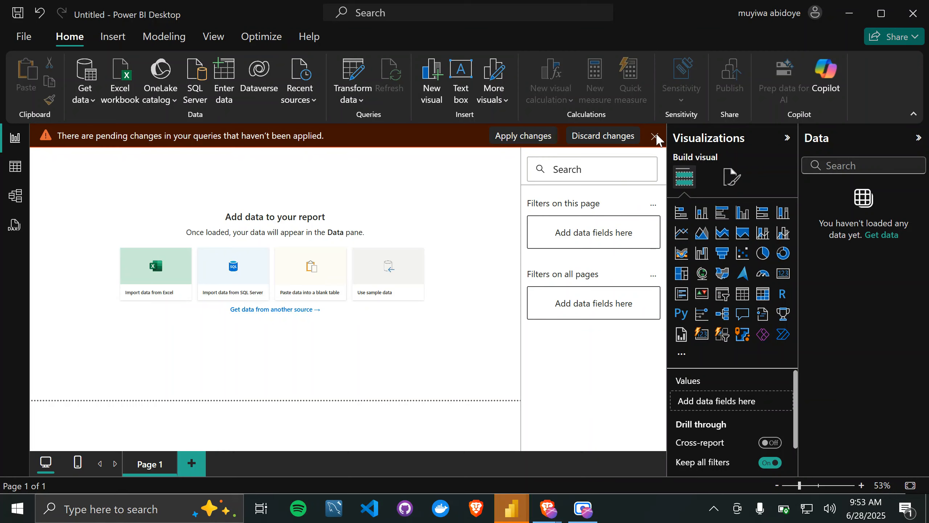
{"action": "mouse_move", "coordinate": [521, 512]}
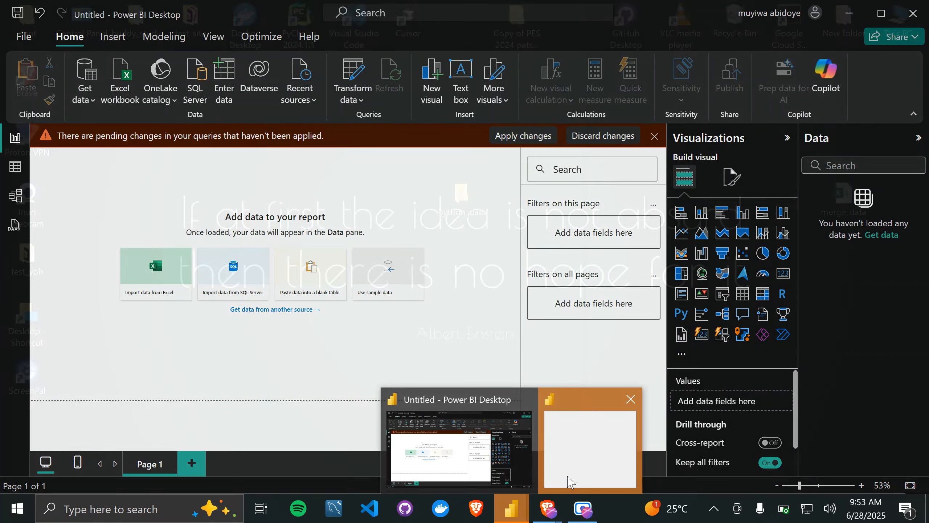
{"action": "left_click", "coordinate": [570, 482]}
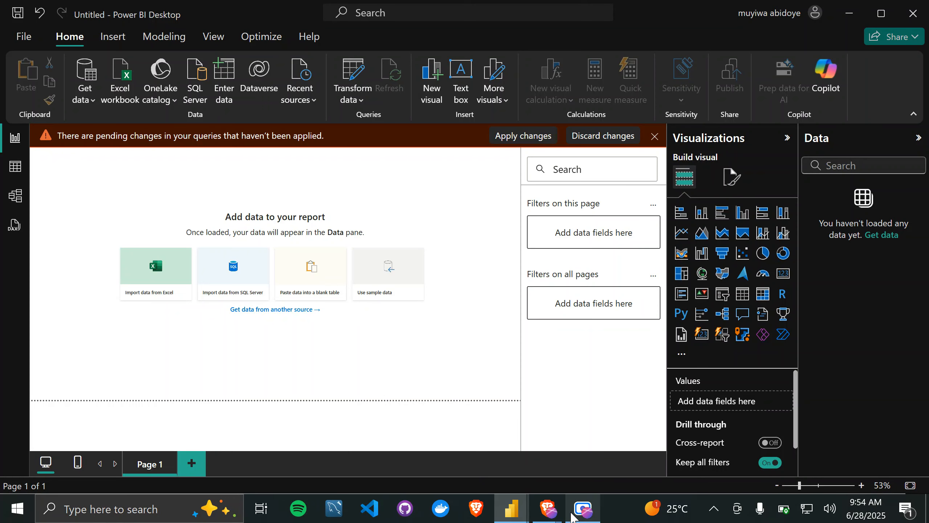
{"action": "mouse_move", "coordinate": [585, 508]}
{"action": "left_click", "coordinate": [600, 451]}
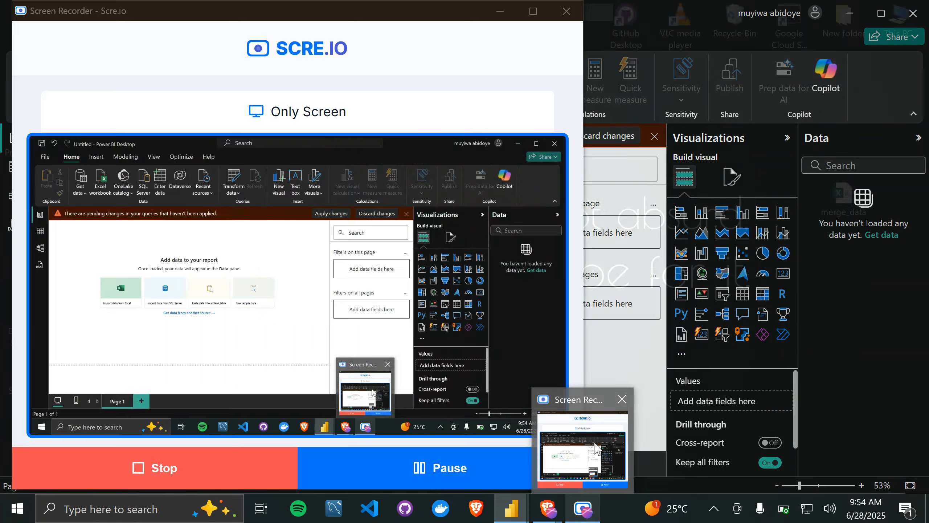
{"action": "left_click", "coordinate": [416, 467]}
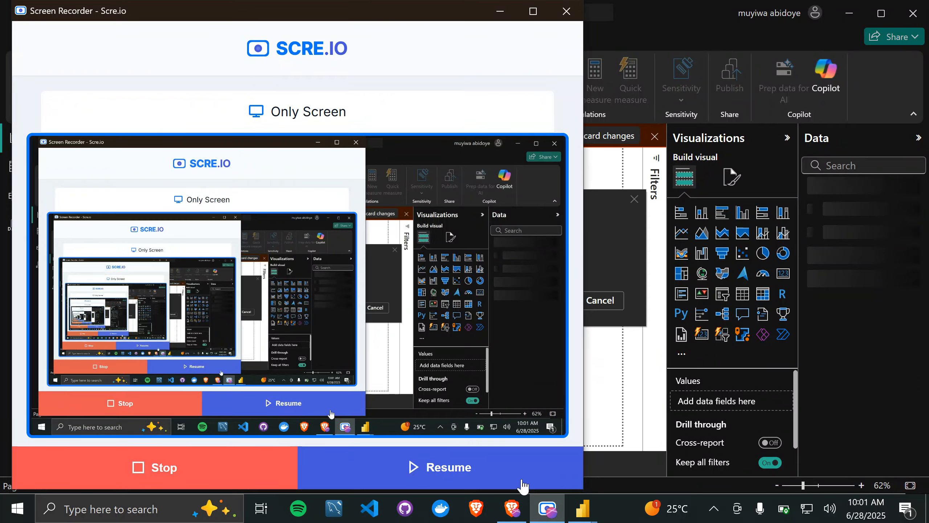
{"action": "left_click", "coordinate": [519, 483]}
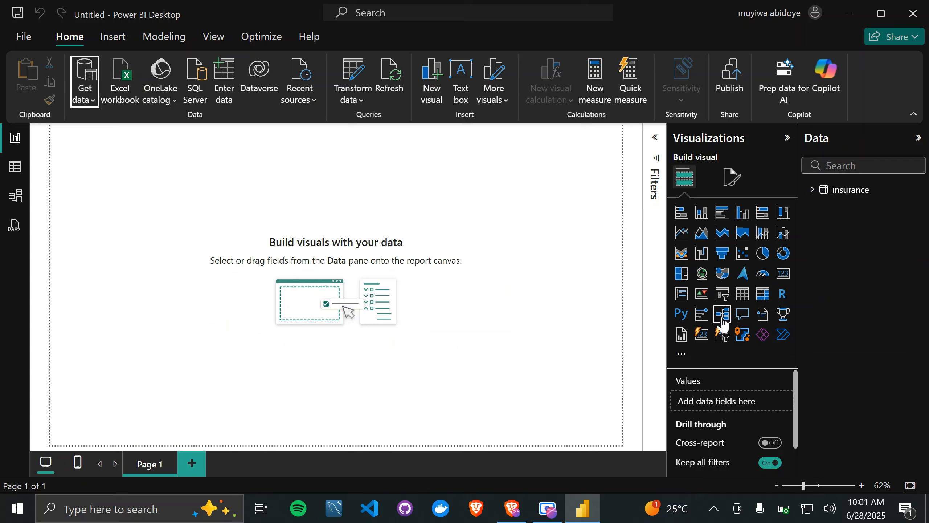
Step: Expand the insurance table in the report's data list to show its fields
{"action": "left_click", "coordinate": [814, 193]}
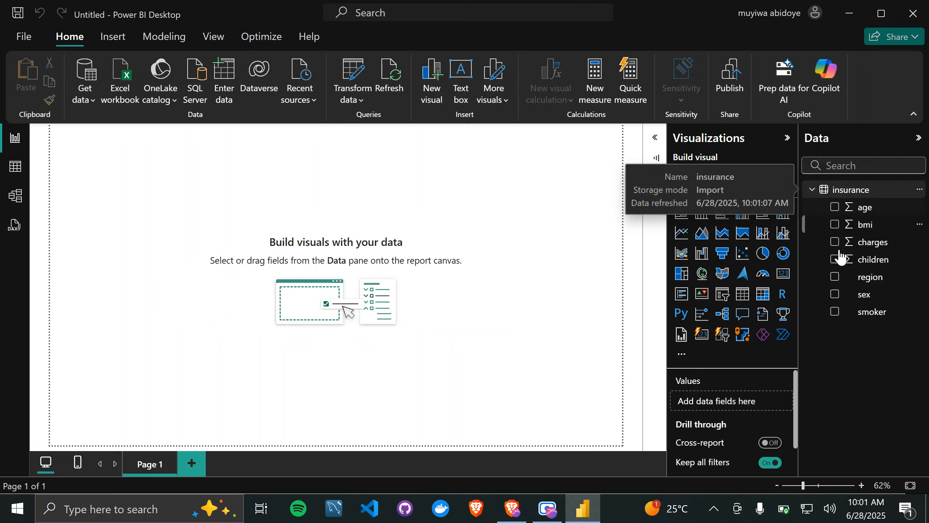
{"action": "left_click", "coordinate": [814, 193]}
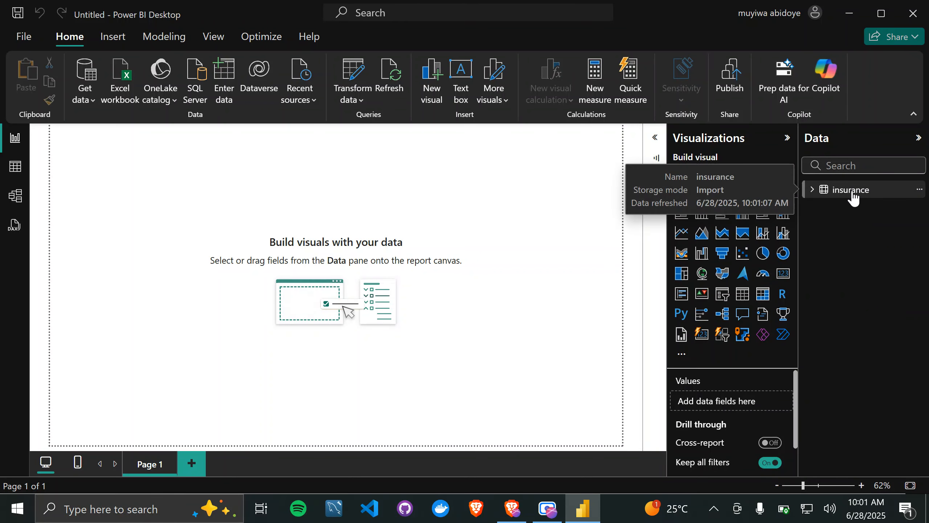
{"action": "left_click", "coordinate": [812, 194]}
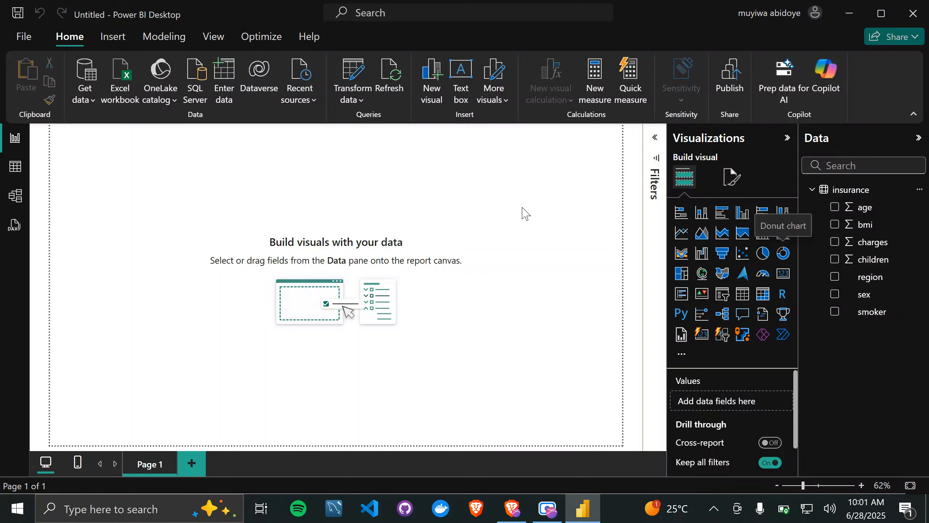
Step: Switch to Table view, expand the insurance table's fields, and look through its rows
{"action": "left_click", "coordinate": [14, 174]}
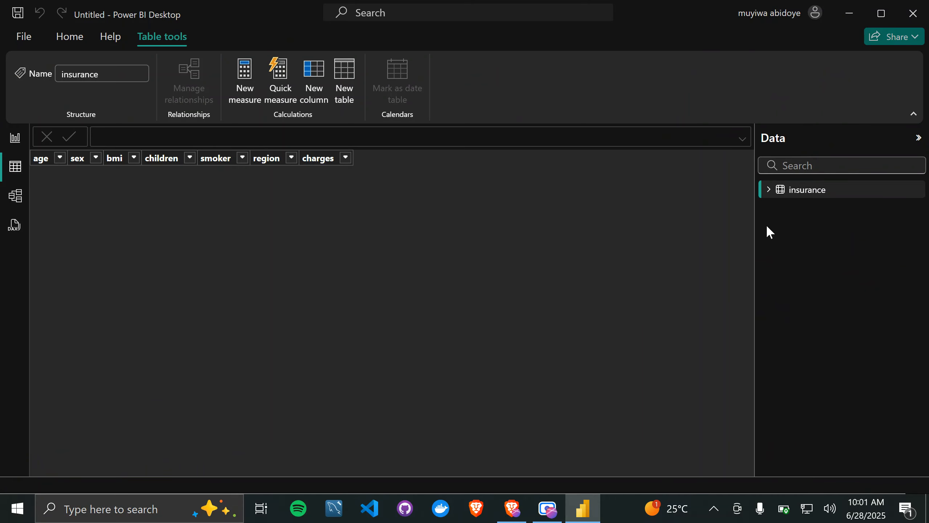
{"action": "left_click", "coordinate": [768, 190]}
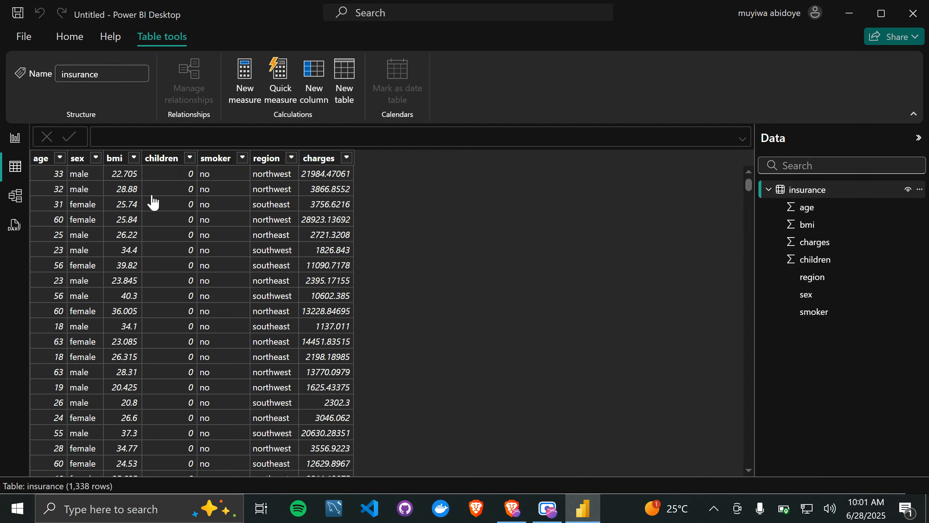
{"action": "scroll", "coordinate": [152, 270], "scroll_direction": "down", "scroll_amount": 2}
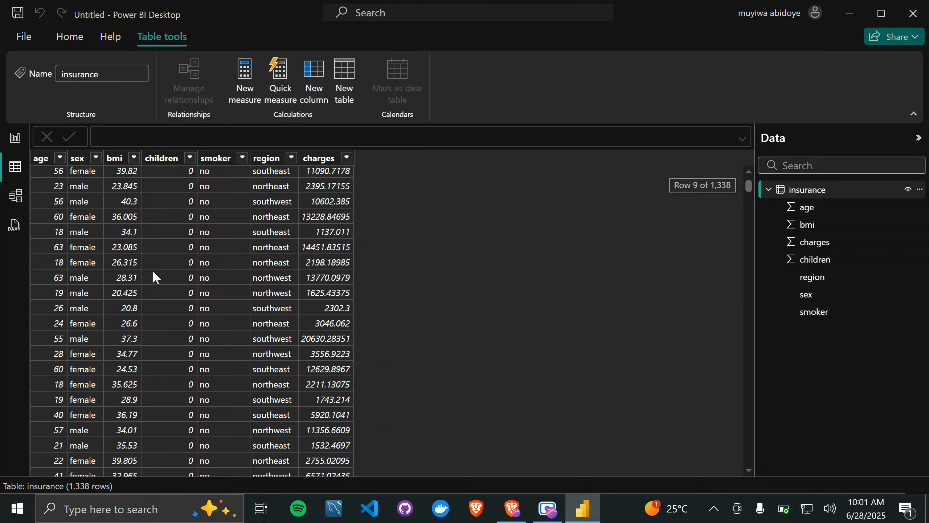
{"action": "scroll", "coordinate": [152, 269], "scroll_direction": "up", "scroll_amount": 2}
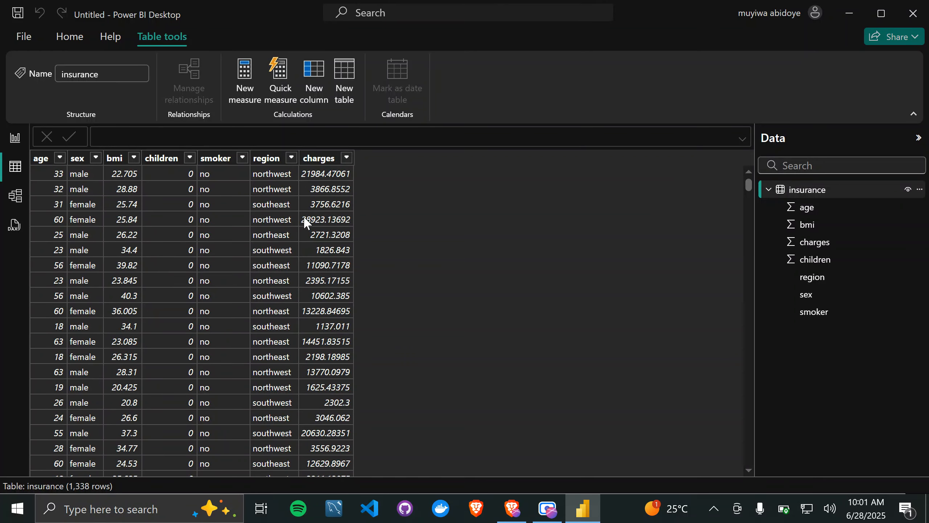
Step: Switch to Model view, enlarge the insurance table card and adjust its position on the diagram
{"action": "left_click", "coordinate": [14, 197]}
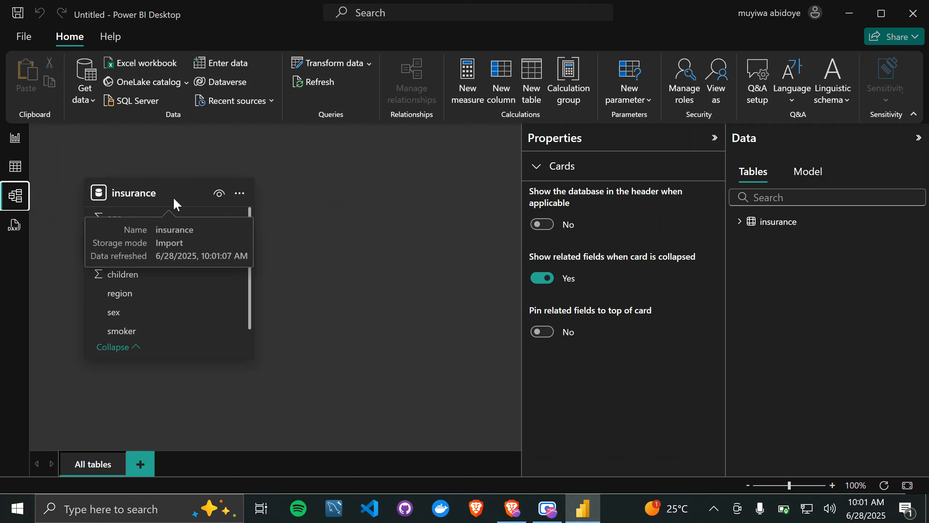
{"action": "left_click_drag", "start_coordinate": [173, 166], "coordinate": [178, 198]}
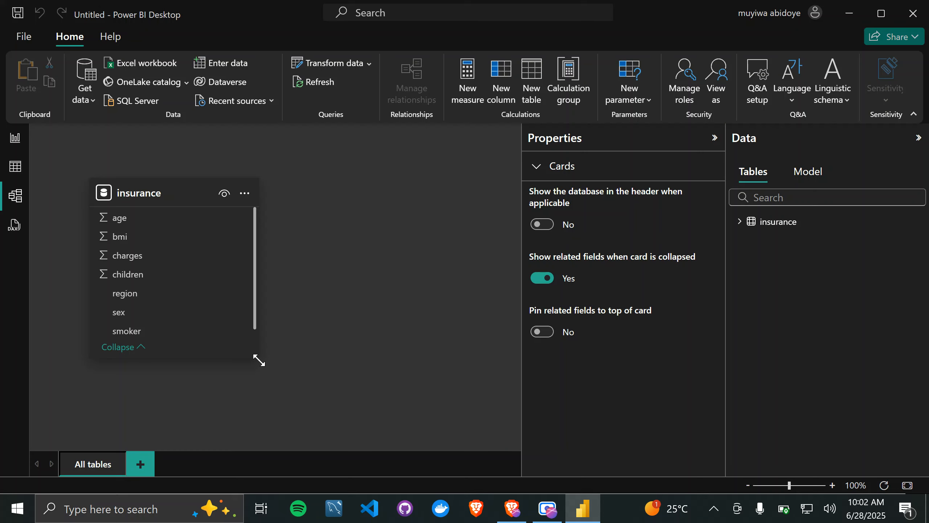
{"action": "left_click_drag", "start_coordinate": [263, 355], "coordinate": [306, 372]}
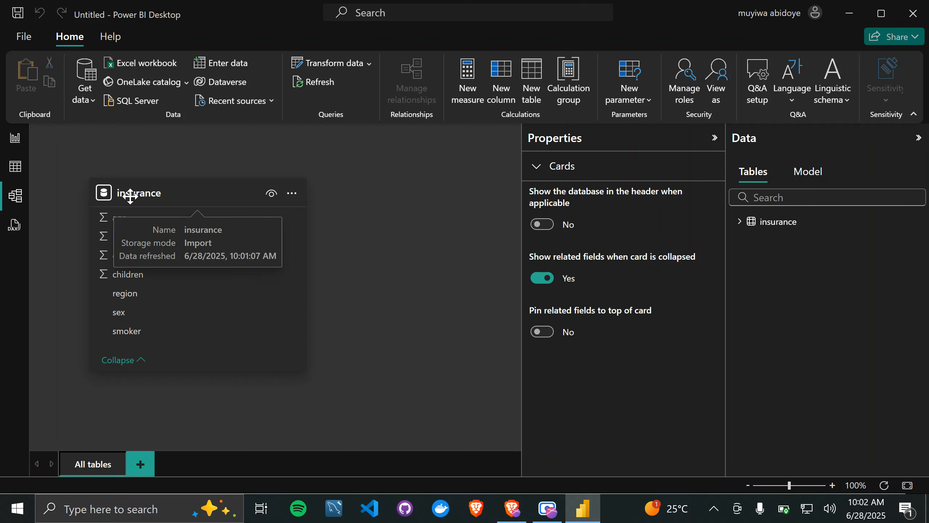
{"action": "left_click_drag", "start_coordinate": [110, 183], "coordinate": [104, 183]}
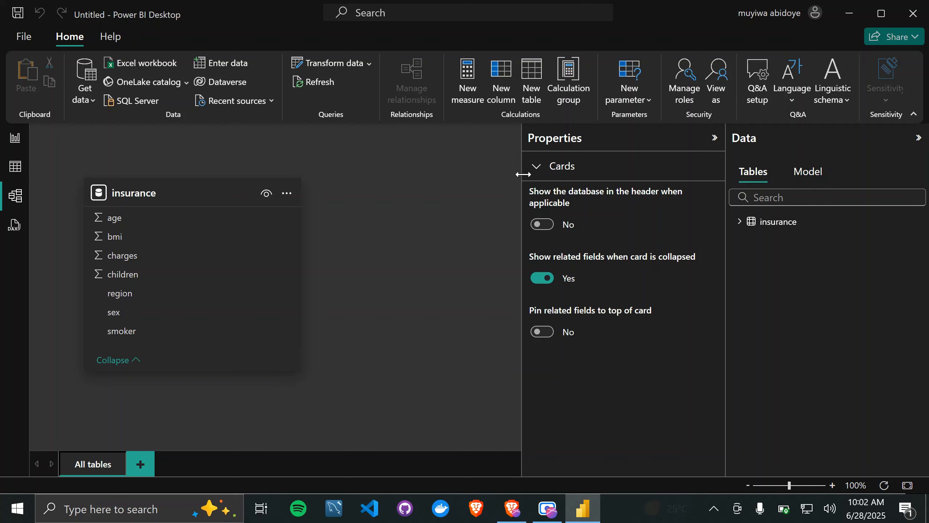
Step: Narrow the Properties pane in Model view and look over the actions available for the insurance table
{"action": "left_click_drag", "start_coordinate": [524, 174], "coordinate": [576, 182]}
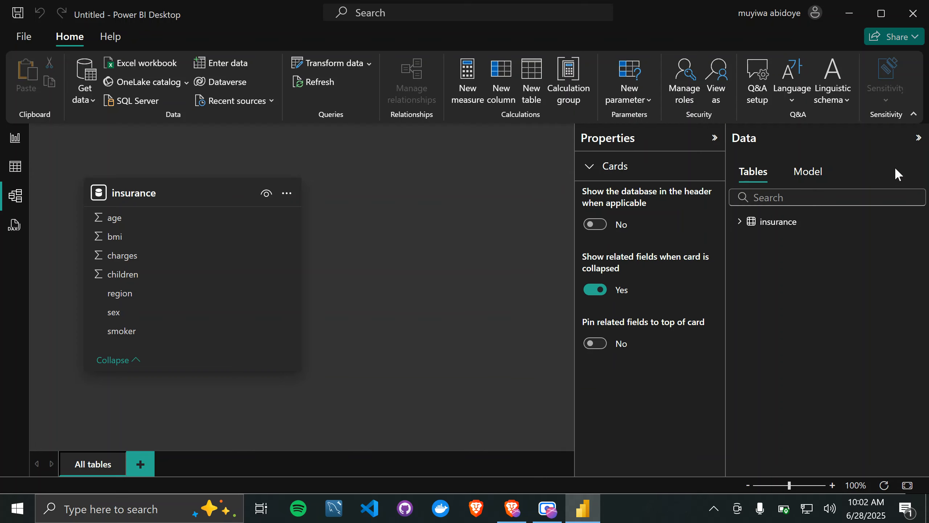
{"action": "right_click", "coordinate": [772, 226]}
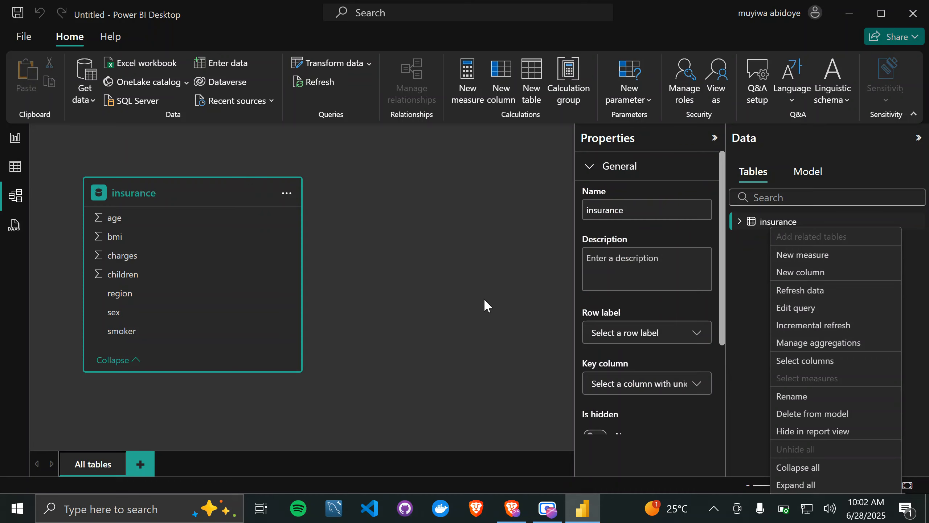
{"action": "left_click", "coordinate": [347, 251]}
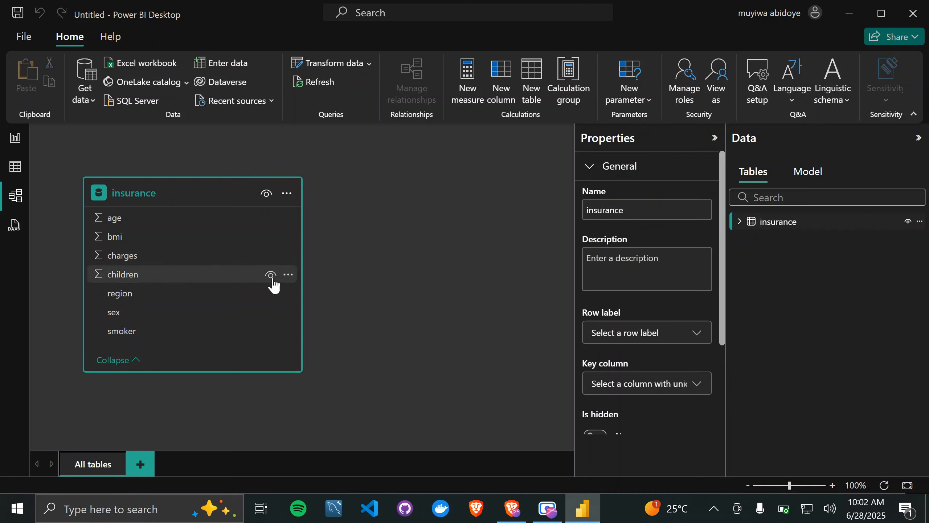
{"action": "left_click", "coordinate": [373, 260]}
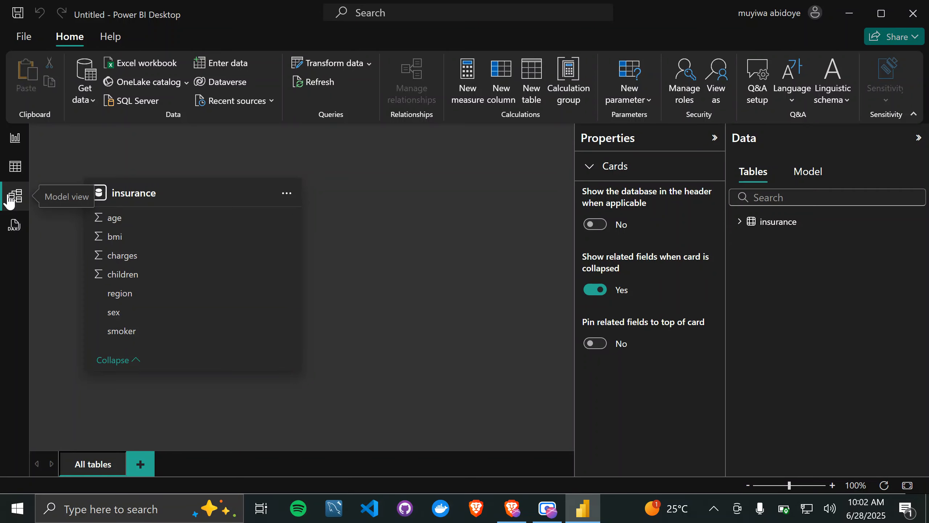
Step: Revisit Table view, then open DAX query view and examine the insurance table's fields and the semantic model's contents
{"action": "left_click", "coordinate": [13, 168]}
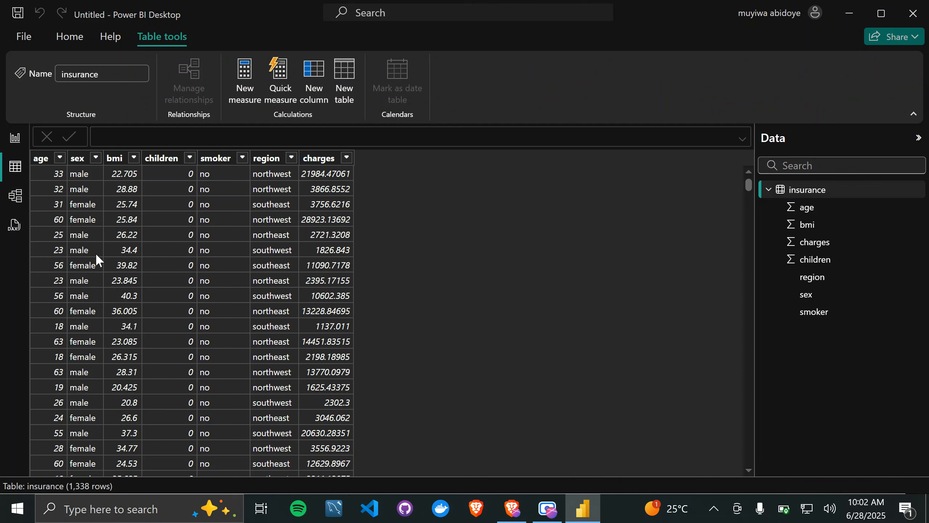
{"action": "left_click", "coordinate": [14, 226]}
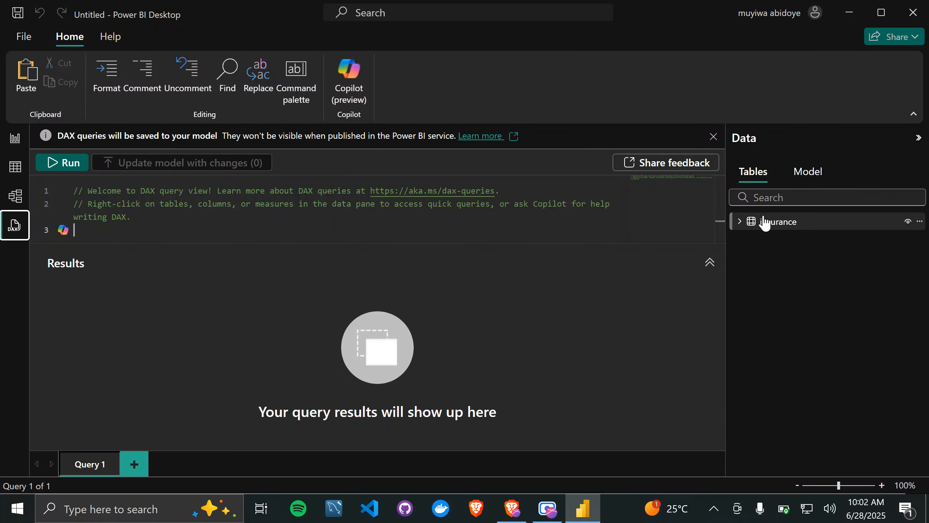
{"action": "left_click", "coordinate": [739, 222]}
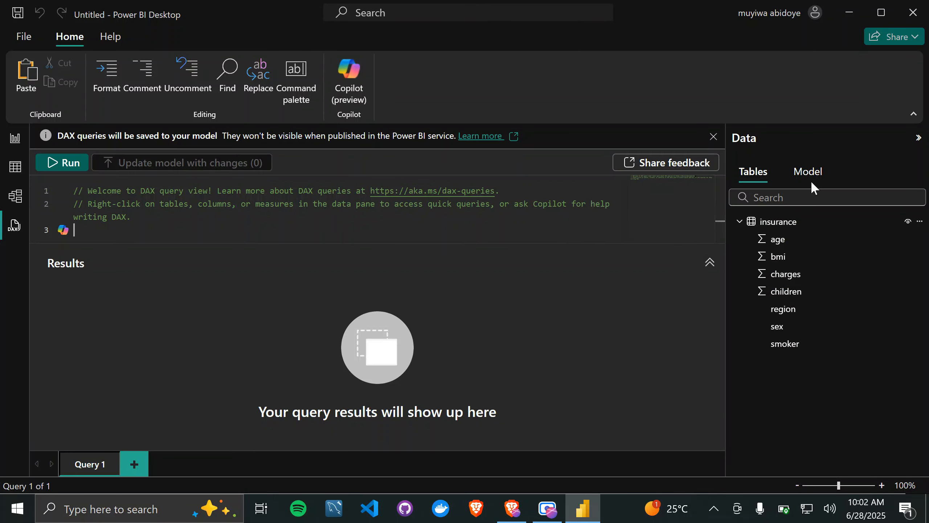
{"action": "left_click", "coordinate": [800, 171]}
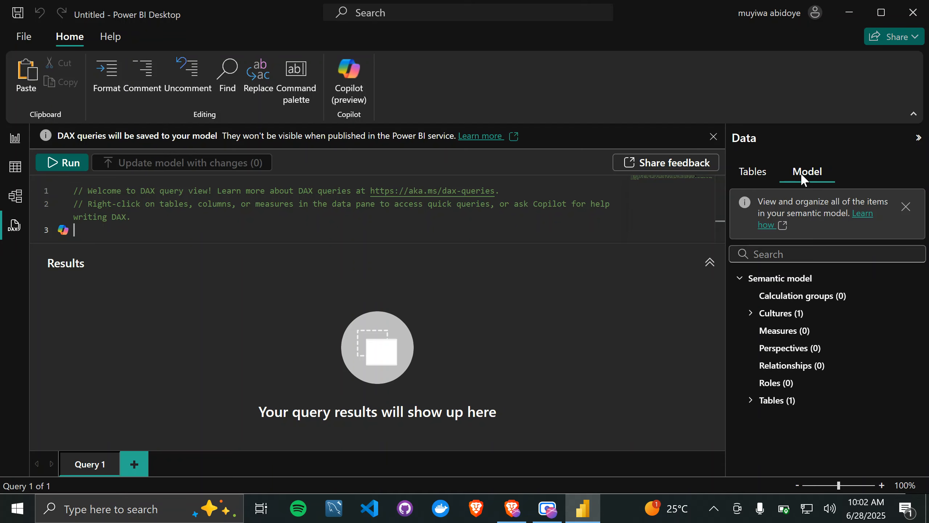
{"action": "left_click", "coordinate": [752, 172]}
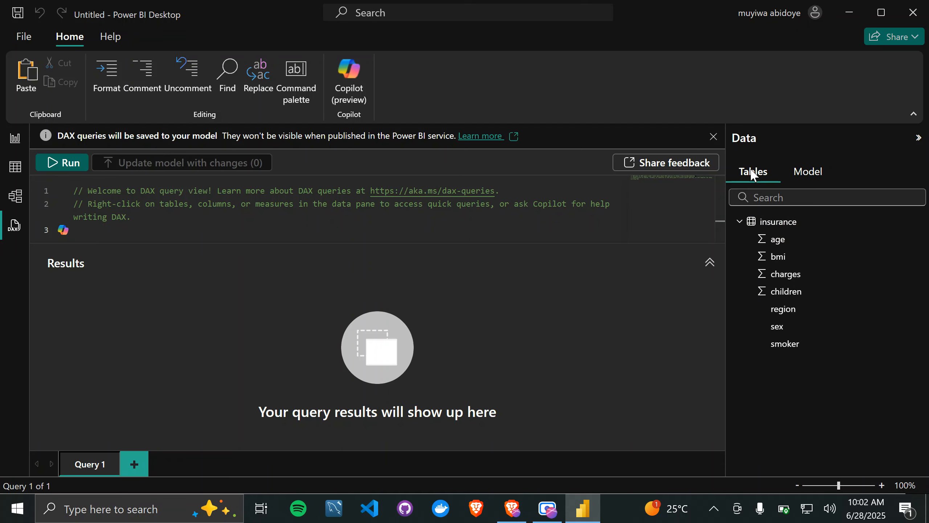
Step: Add a clustered column chart to Page 1 in Report view, moving it inward from the page corner and enlarging it
{"action": "left_click", "coordinate": [16, 142]}
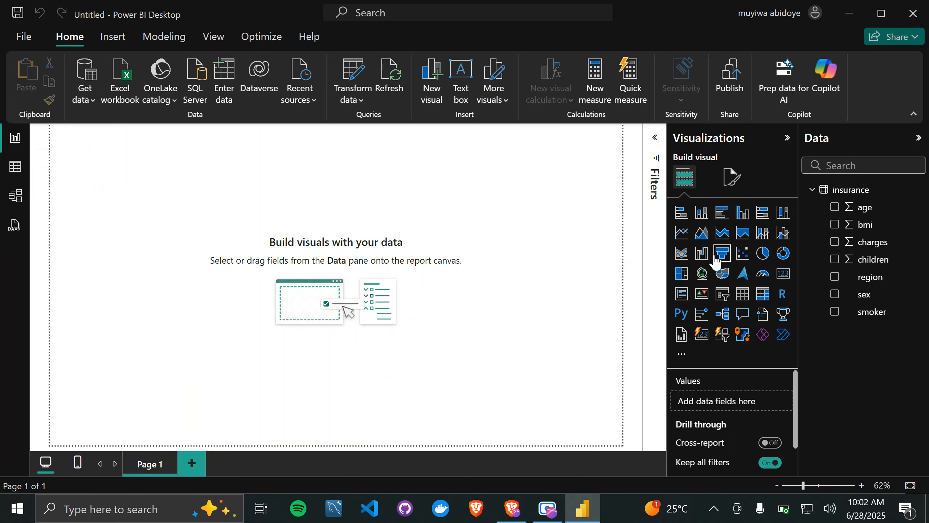
{"action": "left_click", "coordinate": [746, 216]}
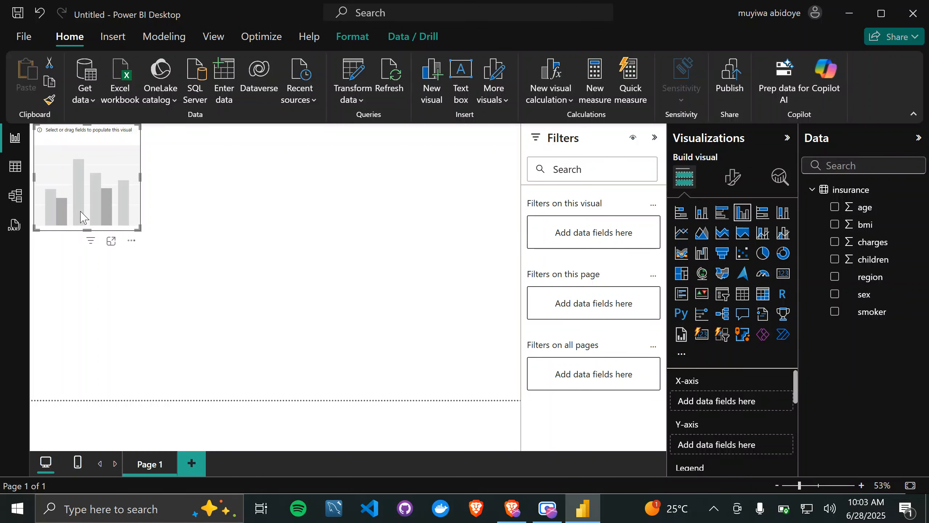
{"action": "left_click_drag", "start_coordinate": [80, 216], "coordinate": [182, 251]}
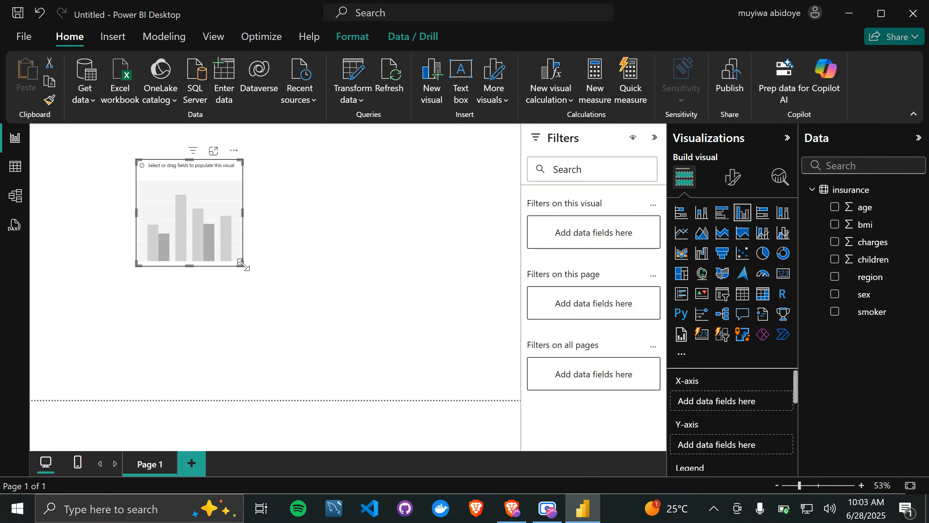
{"action": "left_click_drag", "start_coordinate": [240, 263], "coordinate": [349, 333]}
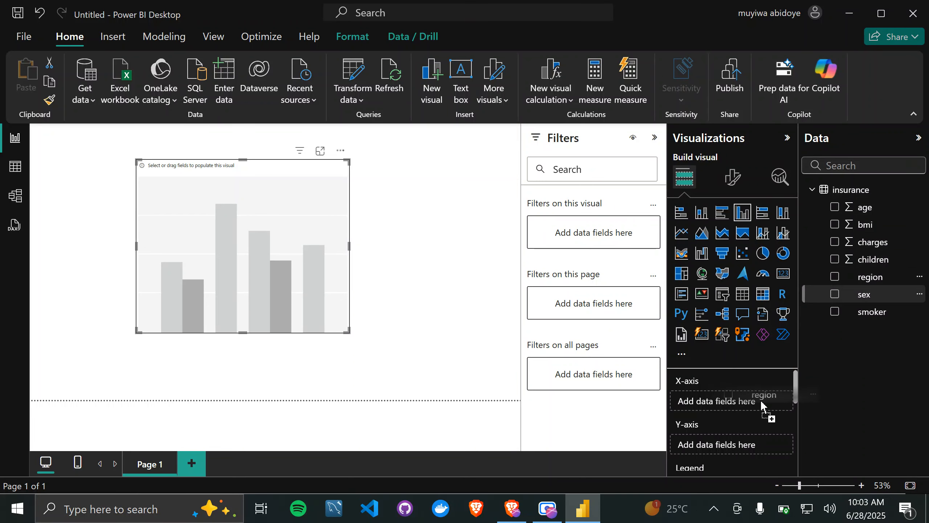
Step: Assign region to the column chart's X-axis and bmi to its Y-axis, and widen the chart slightly
{"action": "left_click_drag", "start_coordinate": [739, 399], "coordinate": [739, 399]}
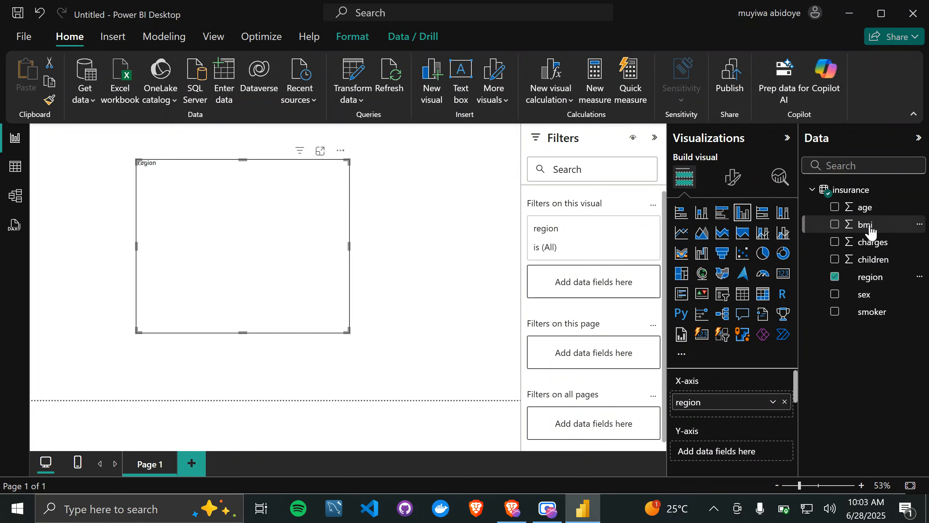
{"action": "left_click_drag", "start_coordinate": [870, 226], "coordinate": [743, 456]}
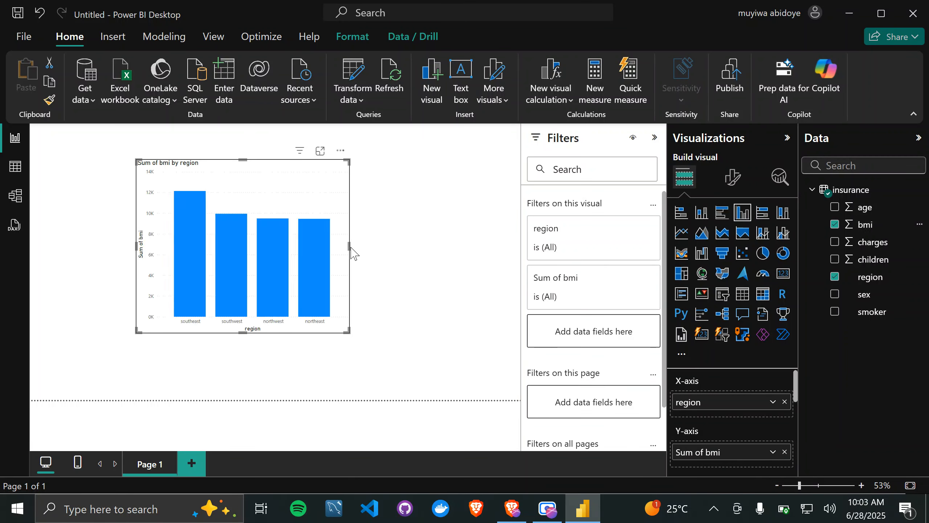
{"action": "left_click_drag", "start_coordinate": [349, 244], "coordinate": [382, 245]}
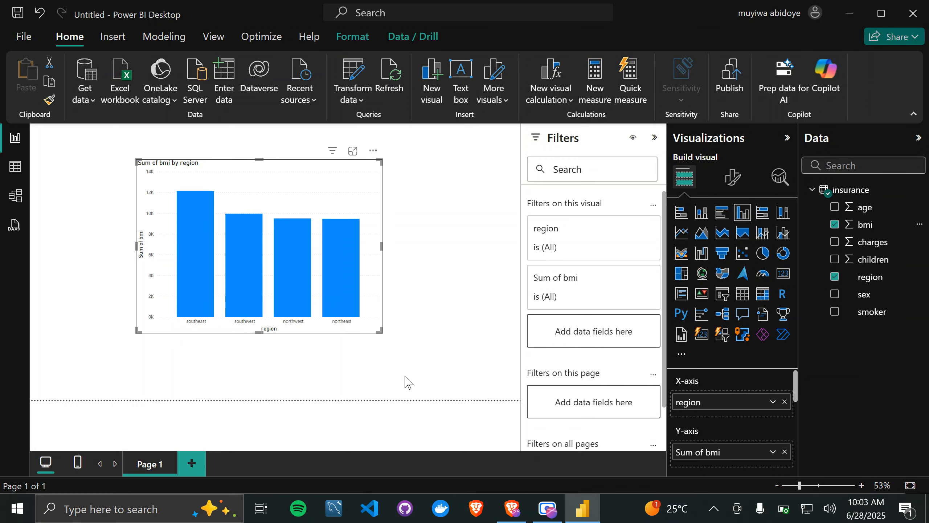
Step: Change the chart's bmi aggregation to Average and collapse the insurance table's field list
{"action": "scroll", "coordinate": [750, 443], "scroll_direction": "down", "scroll_amount": 1}
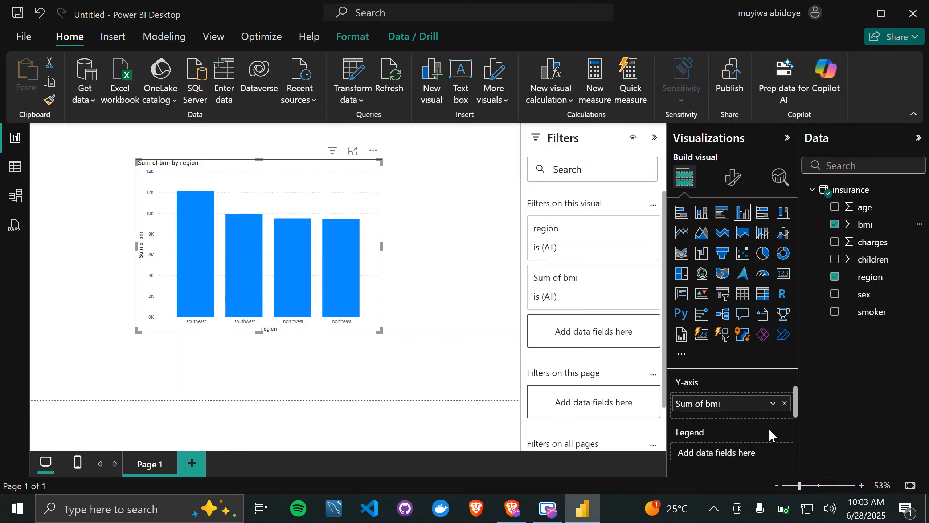
{"action": "left_click", "coordinate": [772, 404]}
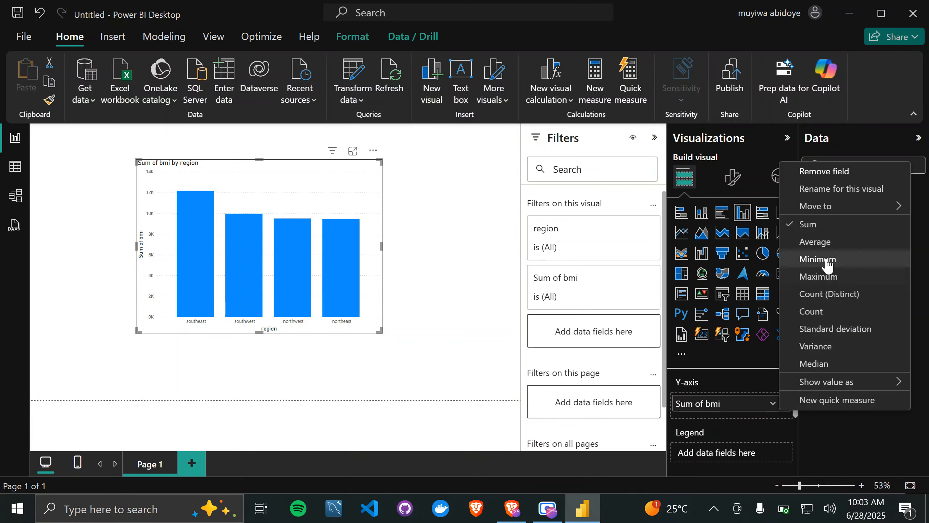
{"action": "left_click", "coordinate": [822, 241]}
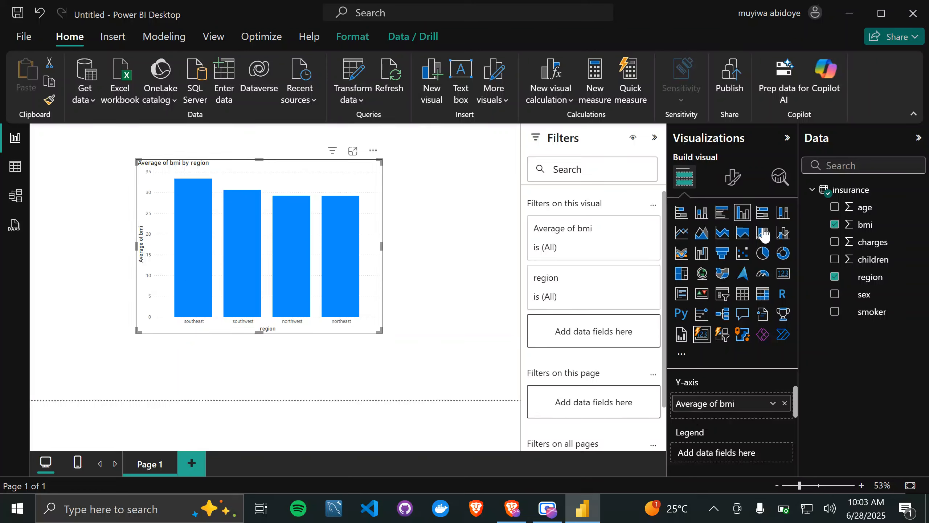
{"action": "left_click", "coordinate": [812, 190]}
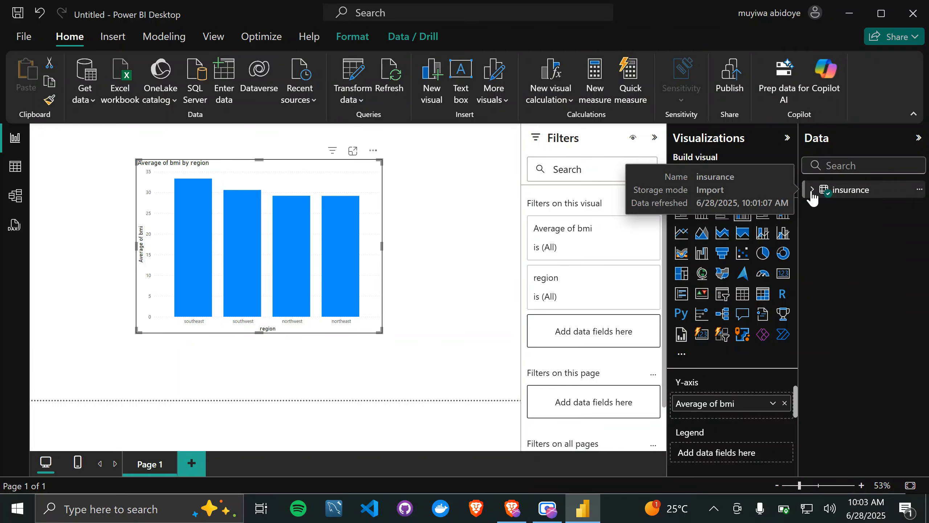
Step: Shrink the column chart slightly and move it closer to the page's upper-left corner
{"action": "mouse_move", "coordinate": [299, 298]}
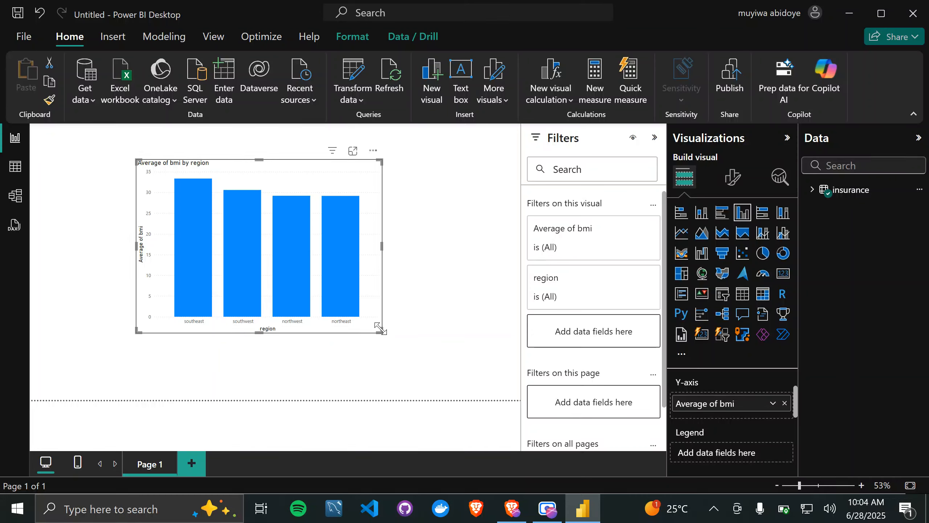
{"action": "left_click_drag", "start_coordinate": [379, 331], "coordinate": [344, 312]}
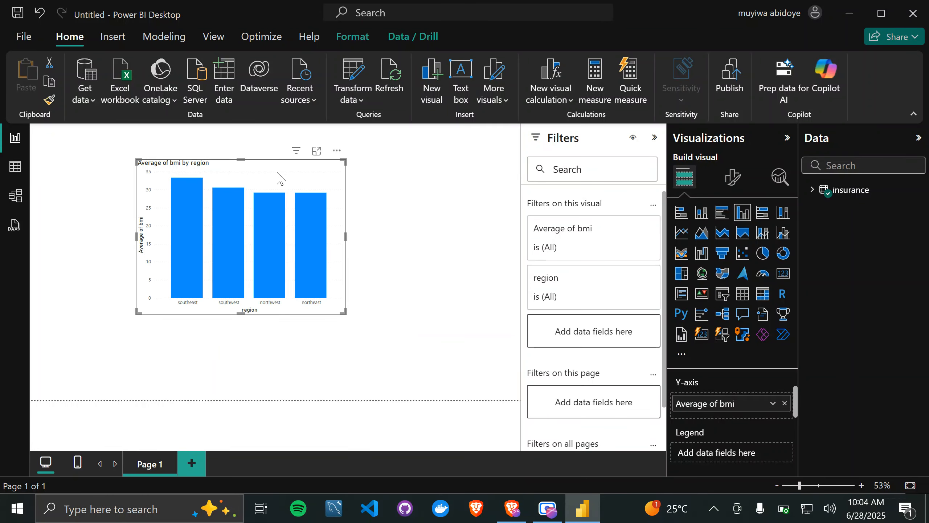
{"action": "left_click_drag", "start_coordinate": [278, 172], "coordinate": [244, 163]}
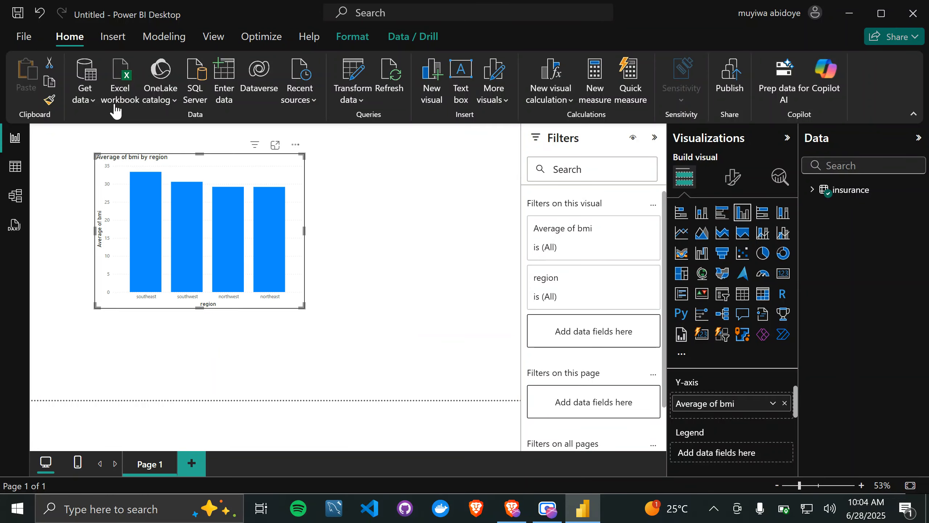
Step: Browse the full list of data connectors and start a connection to a MySQL database
{"action": "left_click", "coordinate": [93, 100]}
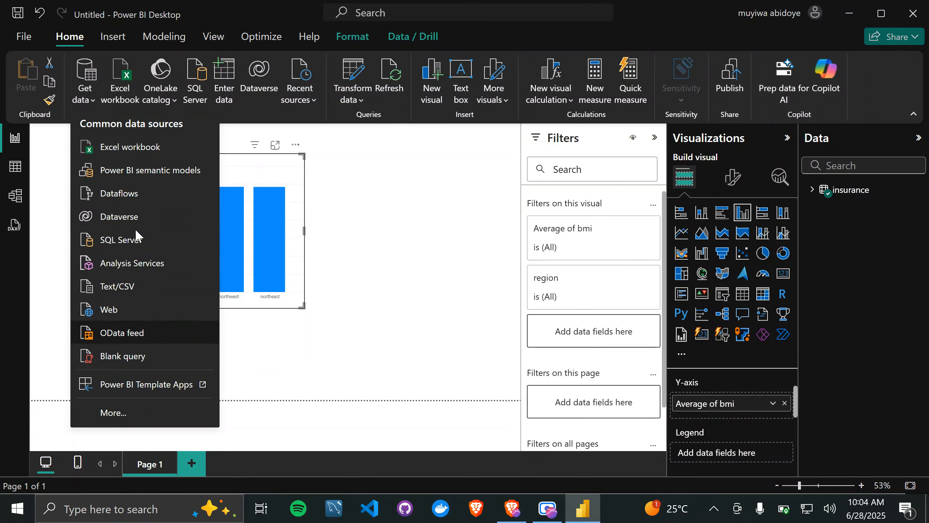
{"action": "left_click", "coordinate": [139, 410]}
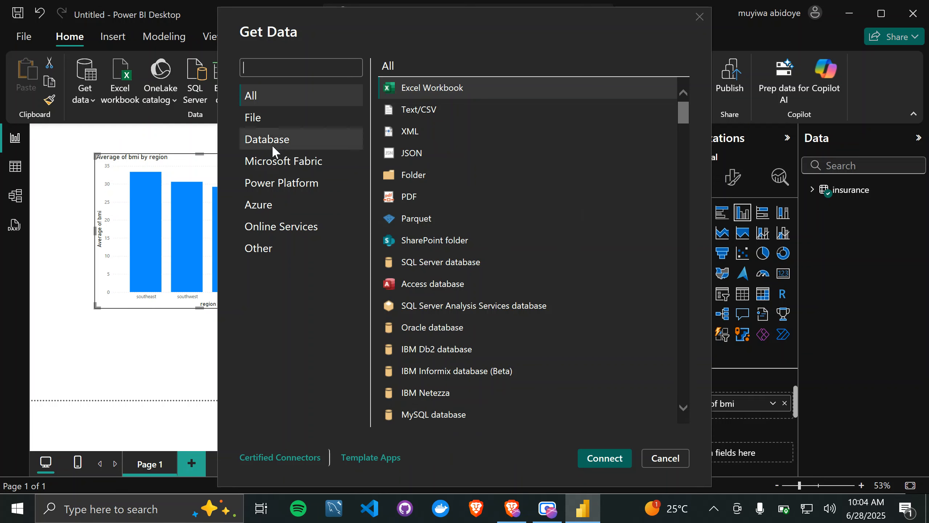
{"action": "left_click", "coordinate": [431, 411]}
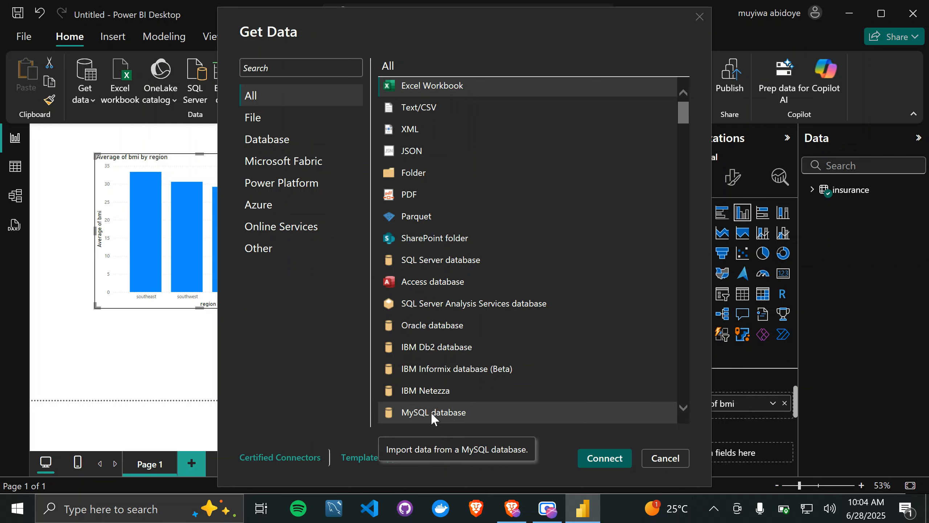
{"action": "left_click", "coordinate": [591, 462]}
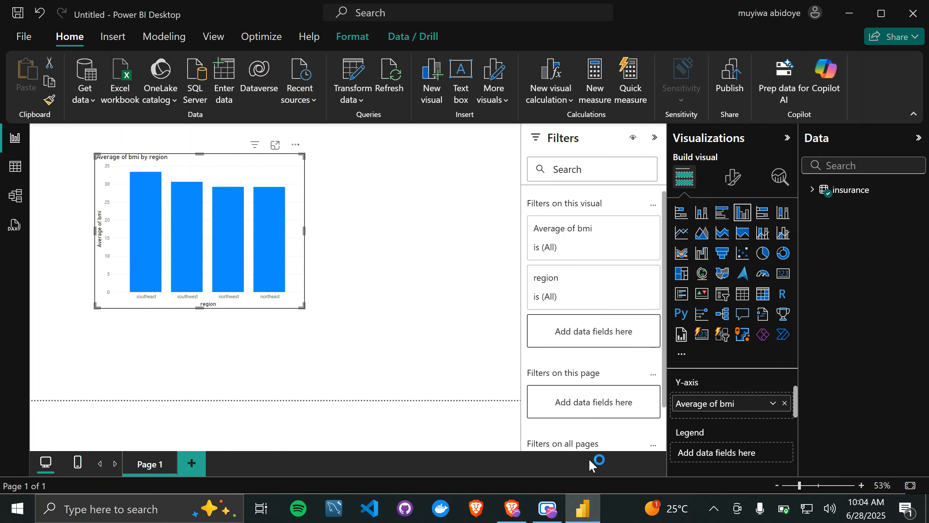
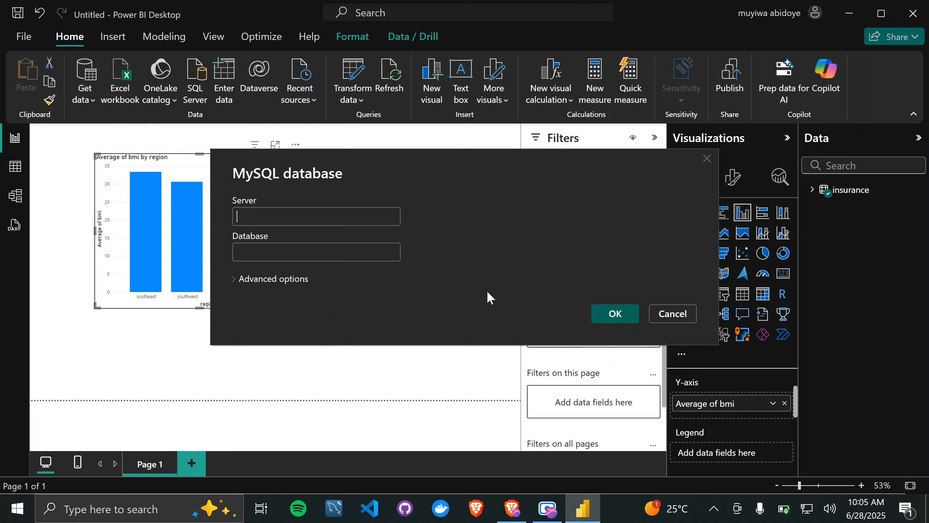
Step: Specify localhost as the MySQL server and northwind as the database
{"action": "type", "text": "loc"}
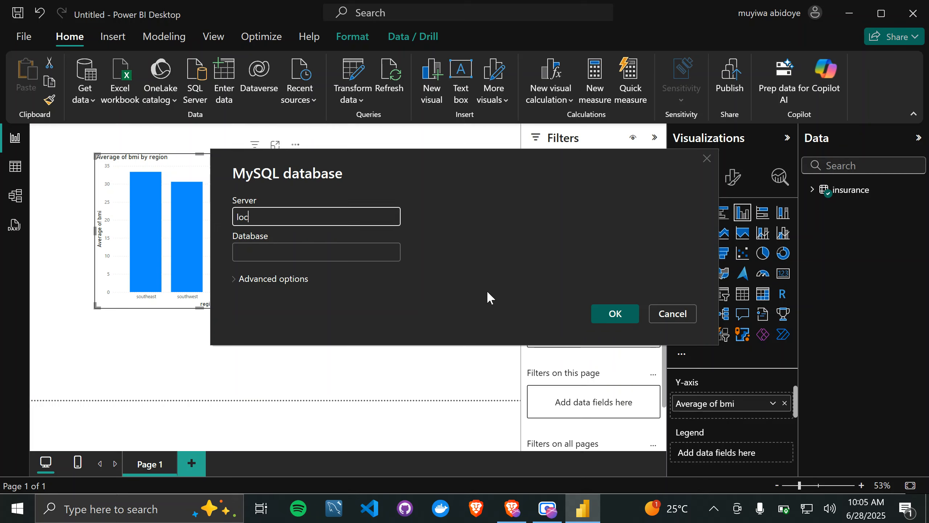
{"action": "type", "text": "alhost"}
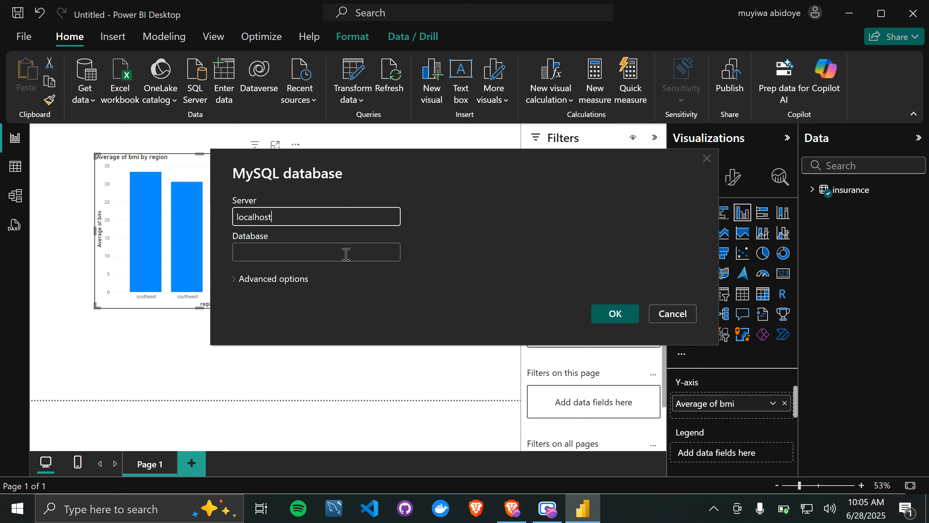
{"action": "left_click", "coordinate": [309, 259]}
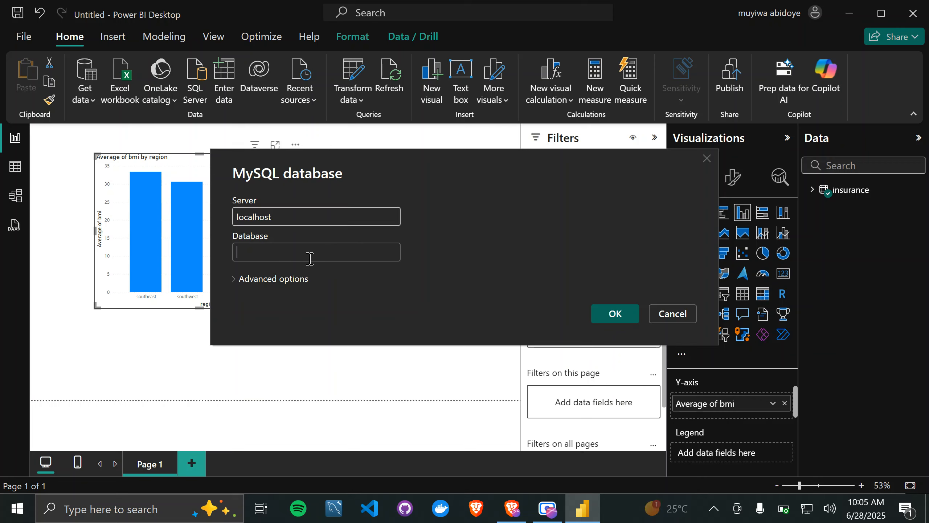
{"action": "type", "text": "north"}
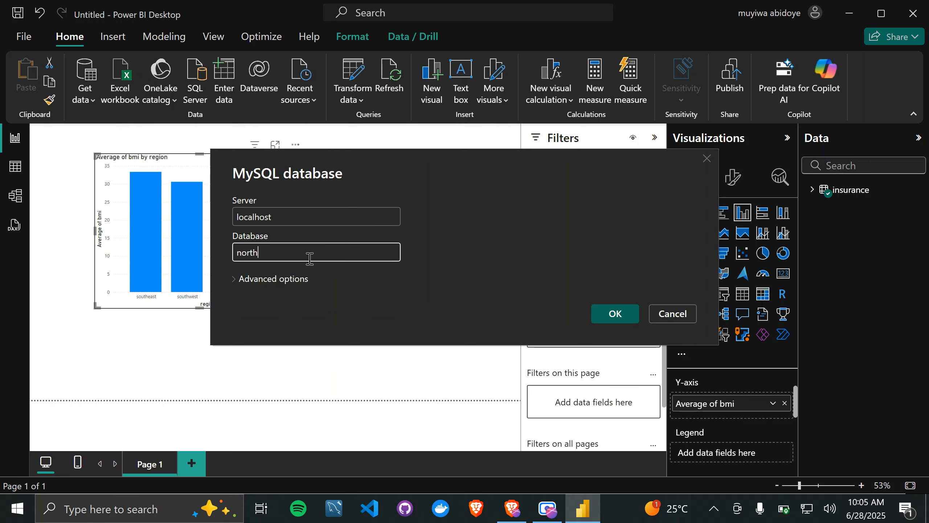
{"action": "type", "text": "wind"}
Step: Set the advanced command timeout to 2 minutes and enter a SQL statement selecting all columns from employees
{"action": "left_click", "coordinate": [235, 281]}
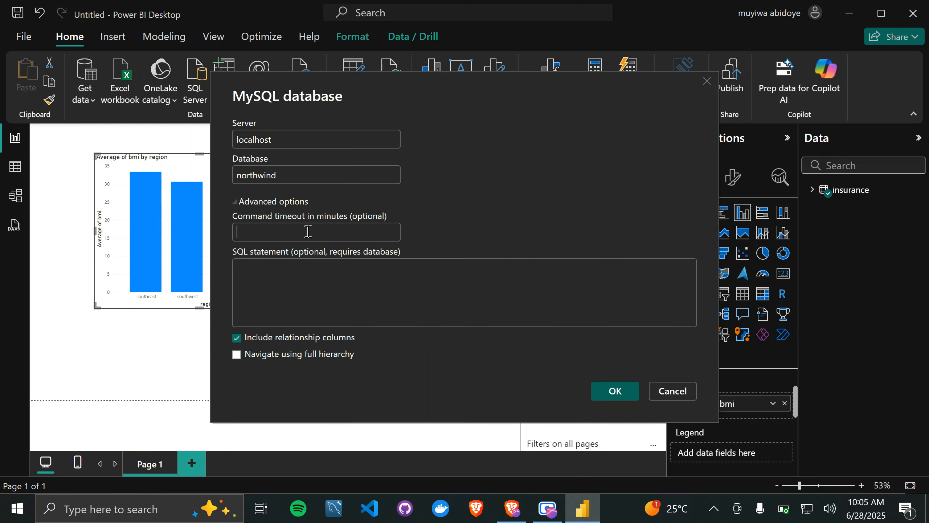
{"action": "type", "text": "2"}
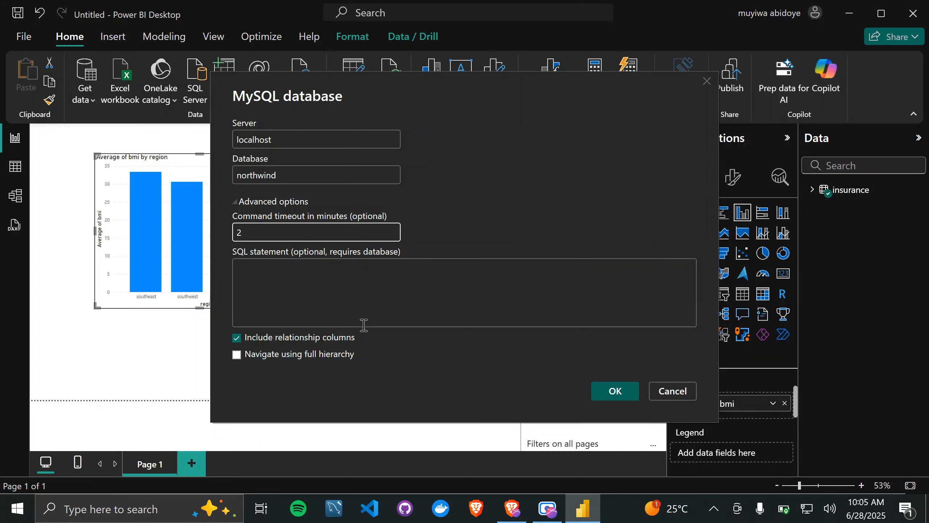
{"action": "left_click", "coordinate": [345, 279]}
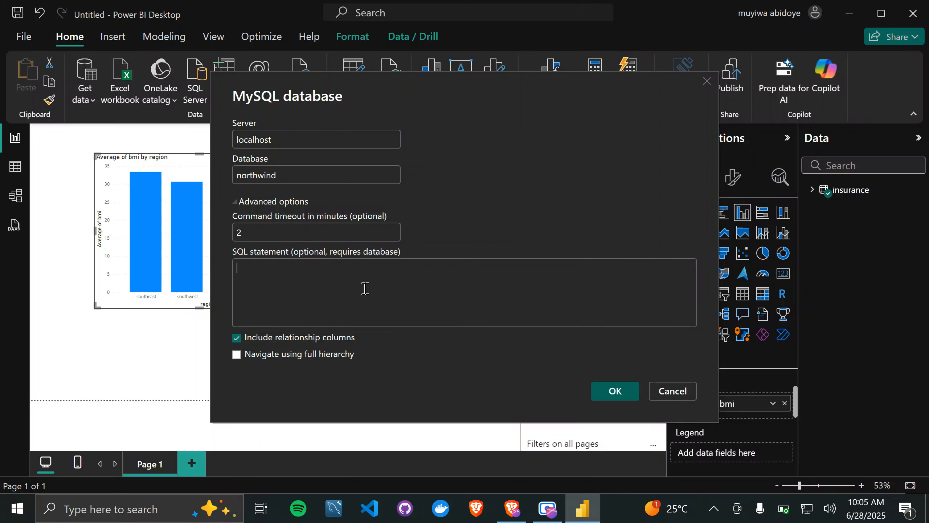
{"action": "type", "text": "sele"}
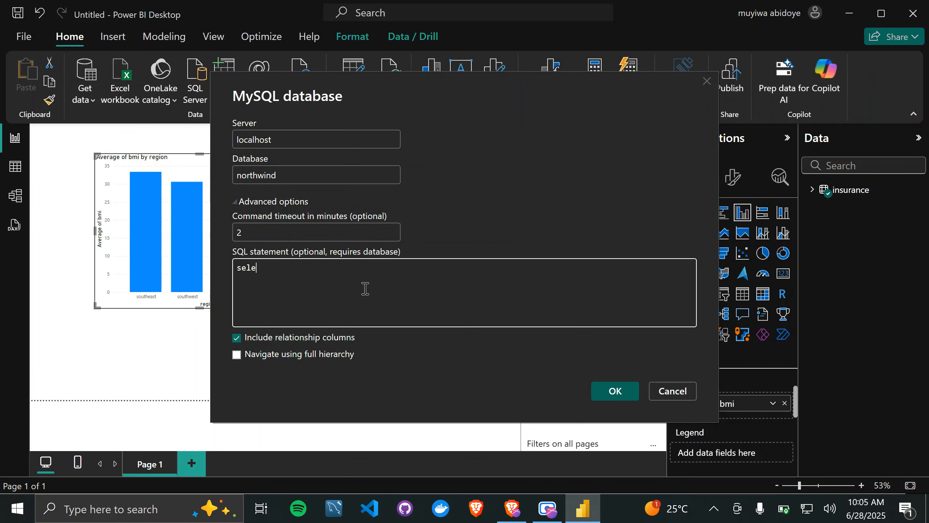
{"action": "type", "text": "ct * "}
{"action": "type", "text": "from emplo"}
{"action": "type", "text": "yees"}
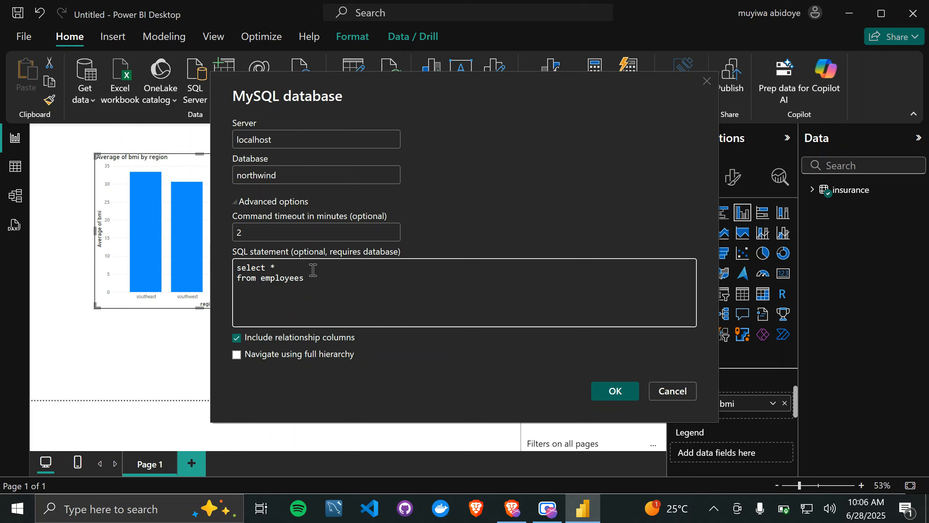
Step: Replace the asterisk in the SQL statement with e.firstname, e.lastname, o.orderid, o.freight, o.shipcountry, o.orderdate
{"action": "left_click", "coordinate": [298, 267]}
{"action": "key", "text": "BackSpace"}
{"action": "type", "text": "e.firstname, e.last"}
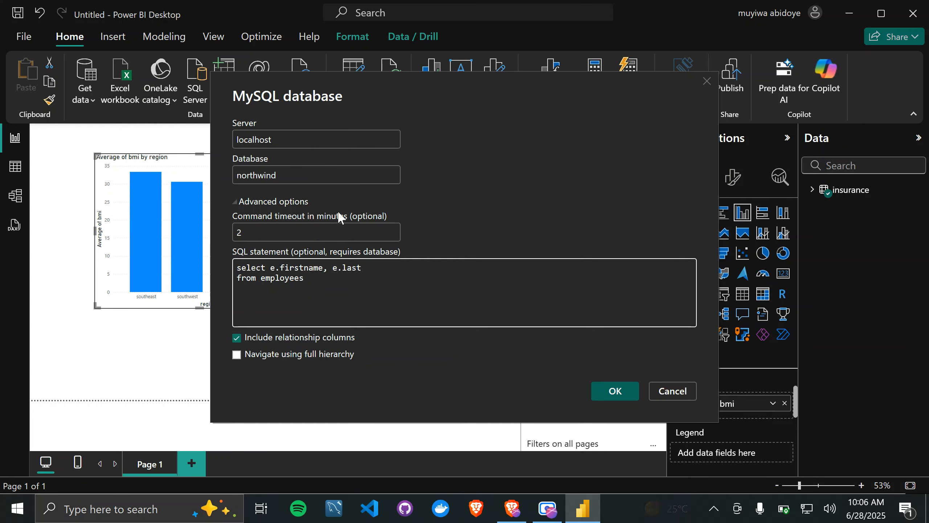
{"action": "type", "text": "name, o.orde"}
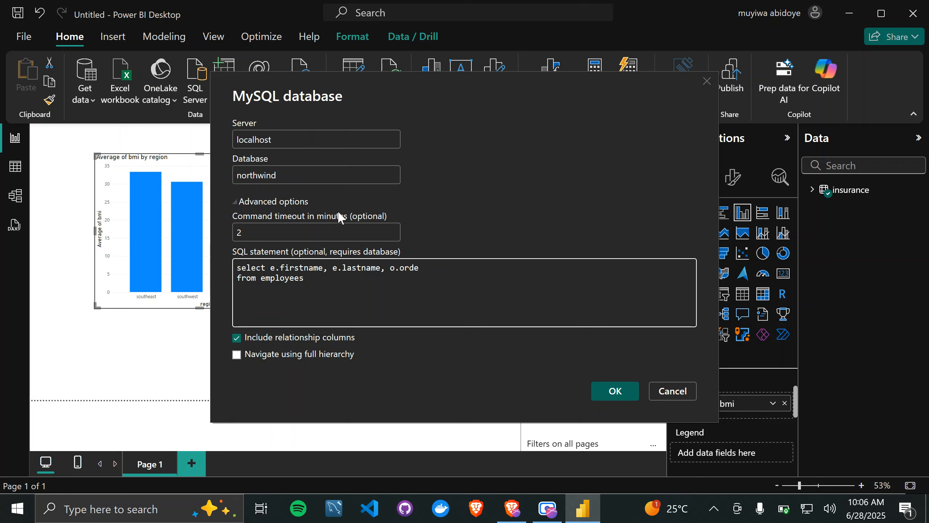
{"action": "type", "text": "rid, "}
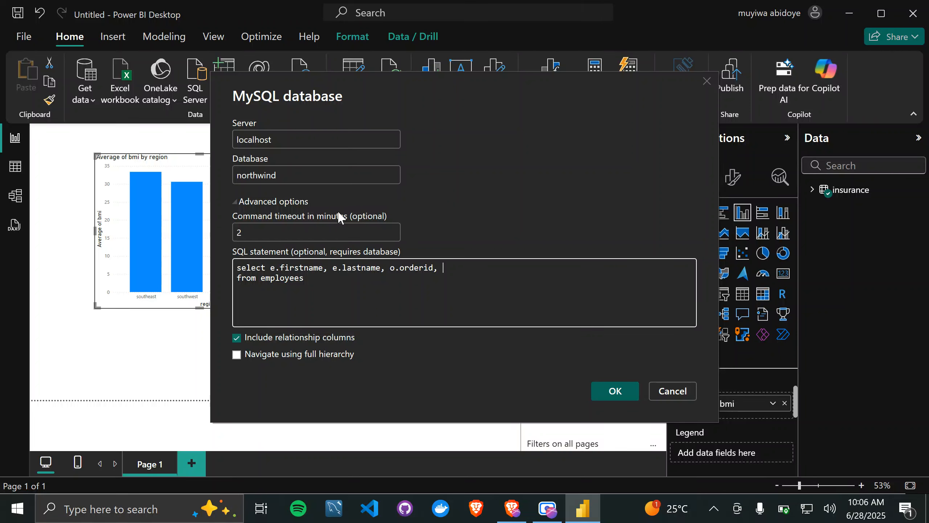
{"action": "type", "text": "o.freight"}
{"action": "key", "text": "BackSpace"}
{"action": "type", "text": "t, o.shipcountry, o"}
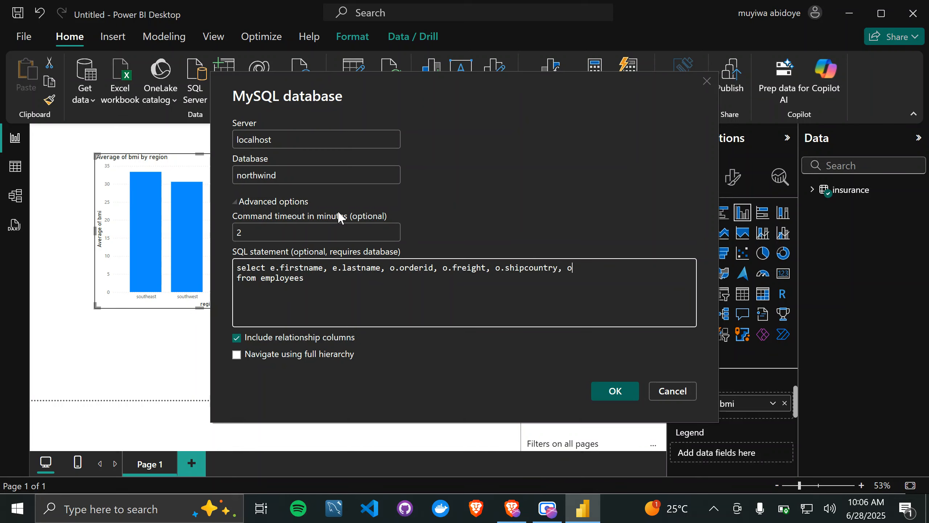
{"action": "type", "text": ".orderdate"}
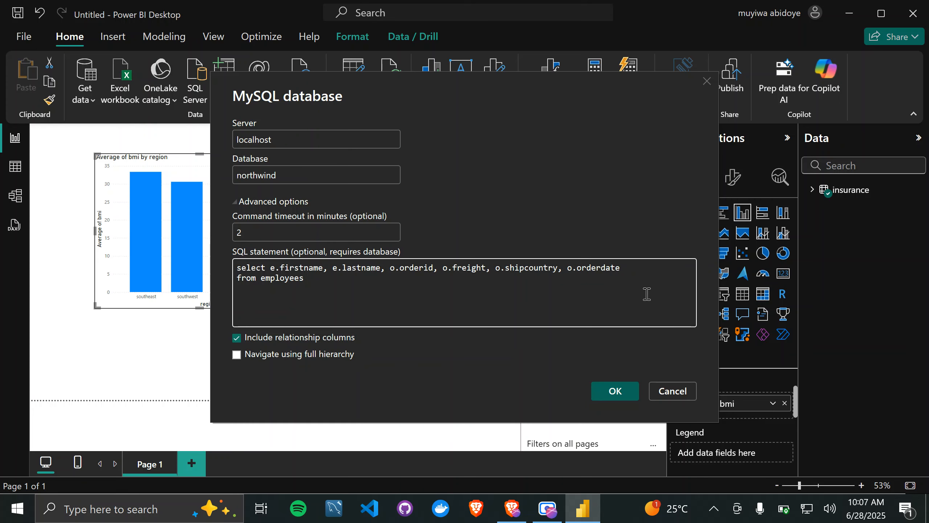
Step: Alias employees as e and join orders as o on o.employeeid = e.employeeid, ending the statement with a semicolon
{"action": "left_click", "coordinate": [347, 281]}
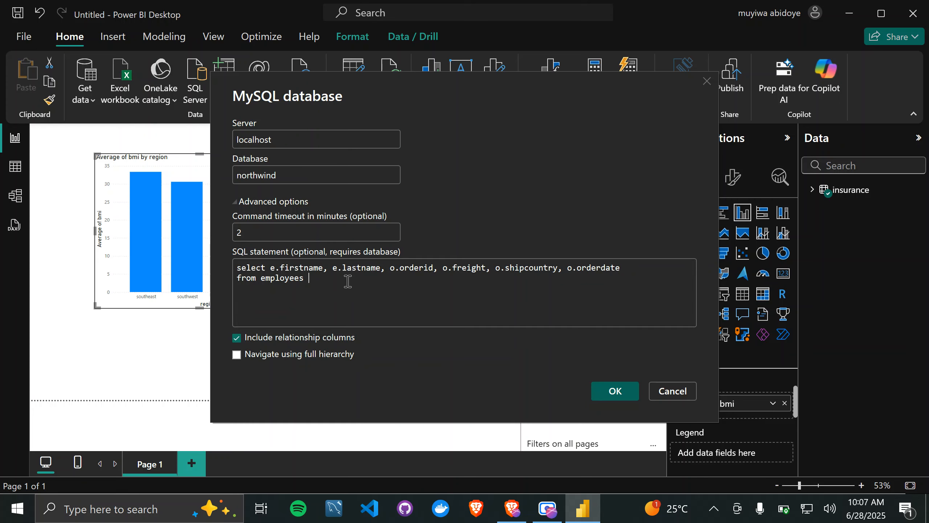
{"action": "type", "text": "as e"}
{"action": "key", "text": "Return"}
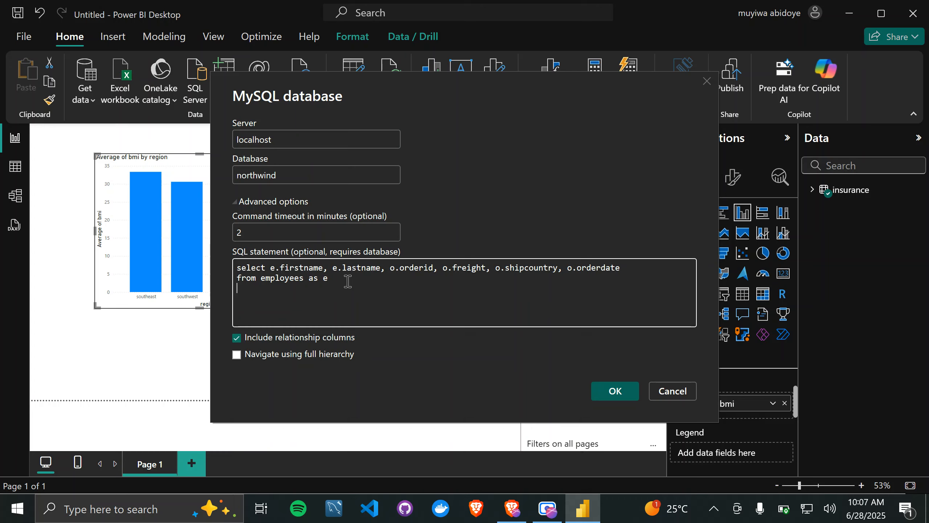
{"action": "type", "text": "join orders as o"}
{"action": "key", "text": "Return"}
{"action": "key", "text": "BackSpace"}
{"action": "type", "text": "on o.employeei"}
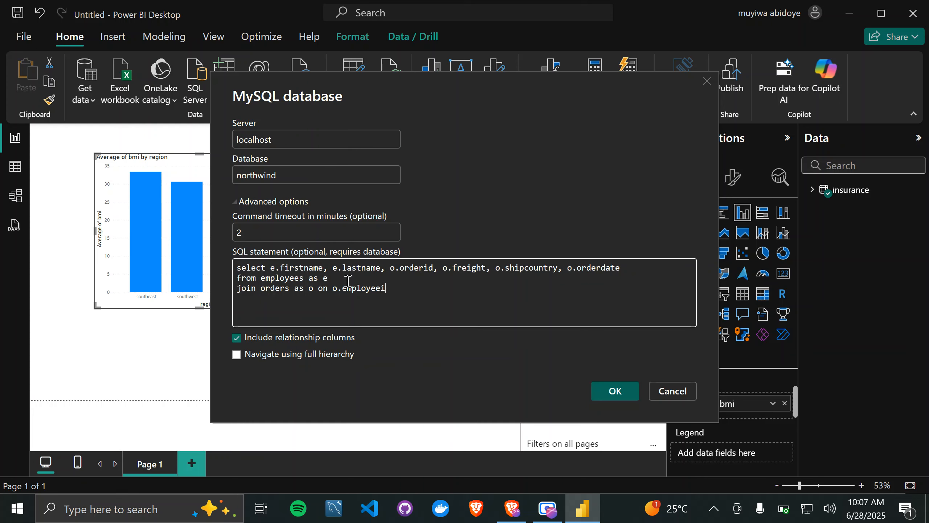
{"action": "type", "text": "d ="}
{"action": "type", "text": " e.employeei"}
{"action": "type", "text": "d"}
{"action": "key", "text": "BackSpace"}
{"action": "type", "text": "id;"}
Step: Run the northwind query and load its previewed result into the report
{"action": "left_click", "coordinate": [616, 391]}
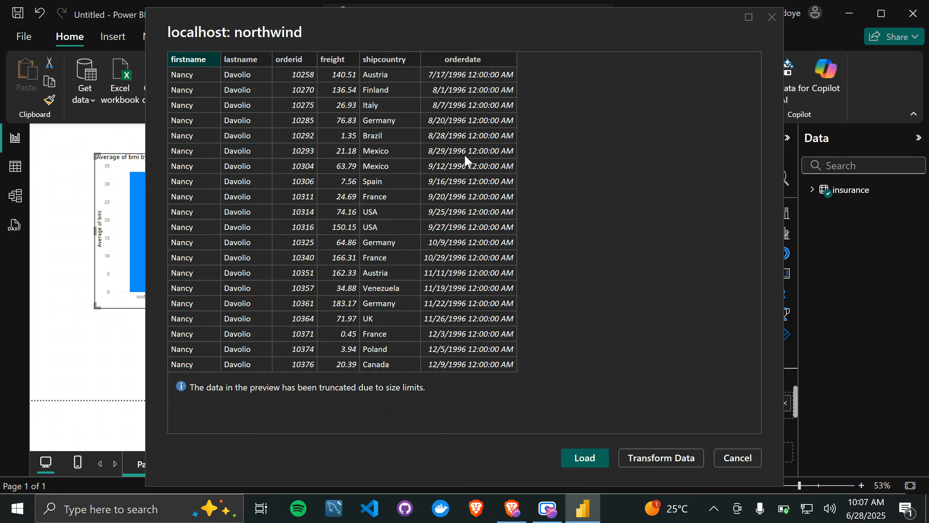
{"action": "left_click", "coordinate": [586, 457]}
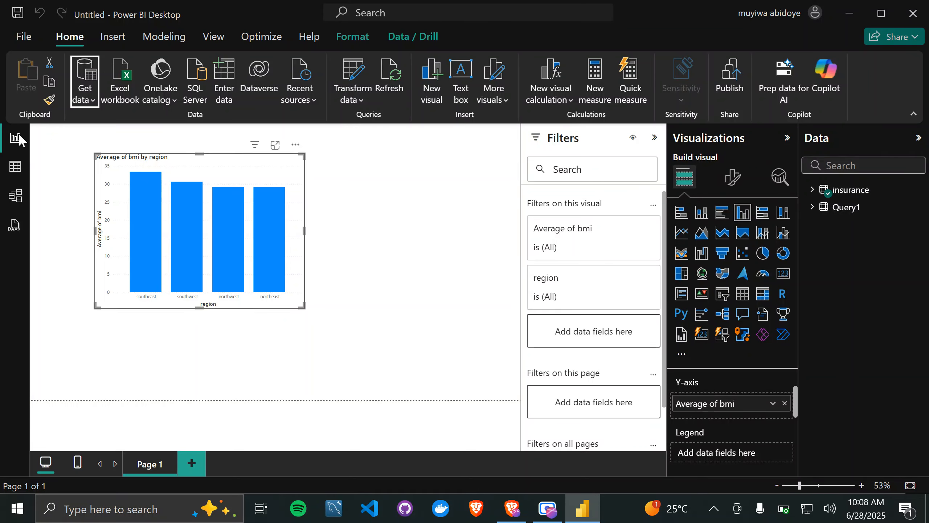
Step: In the model view, move the Query1 card slightly away from the insurance card and shrink the insurance card
{"action": "left_click", "coordinate": [15, 191]}
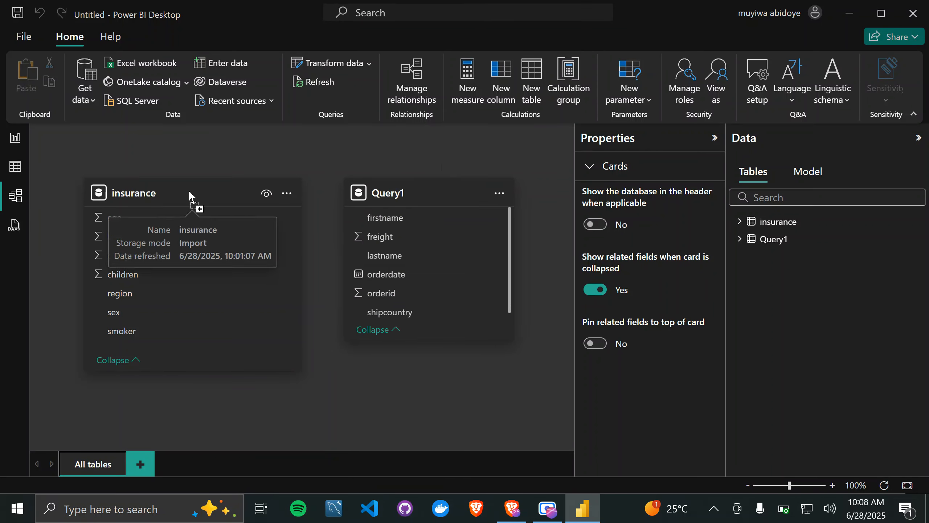
{"action": "left_click_drag", "start_coordinate": [387, 191], "coordinate": [413, 181]}
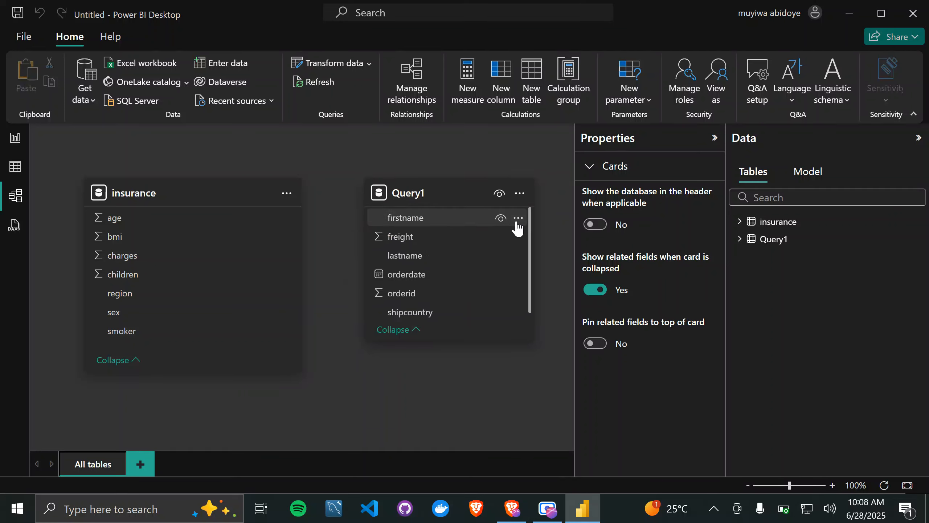
{"action": "left_click", "coordinate": [519, 194]}
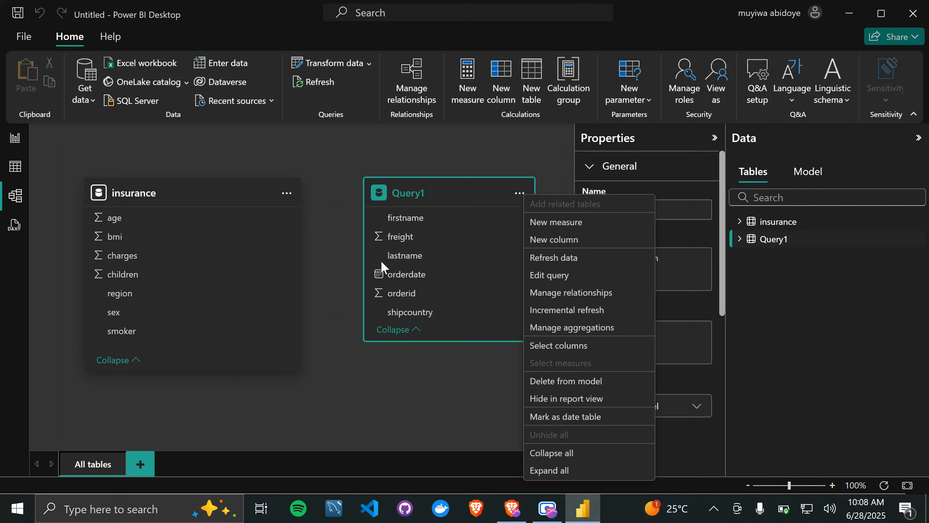
{"action": "left_click", "coordinate": [464, 193]}
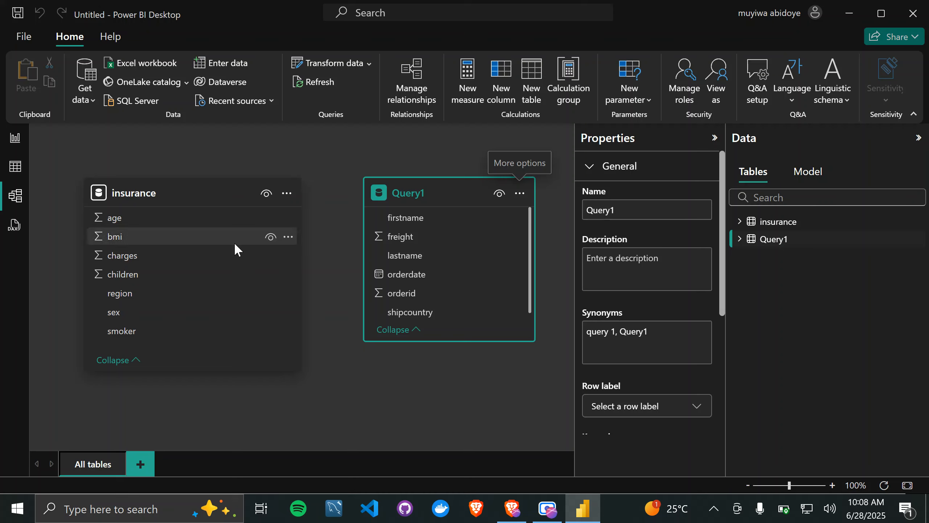
{"action": "mouse_move", "coordinate": [198, 195]}
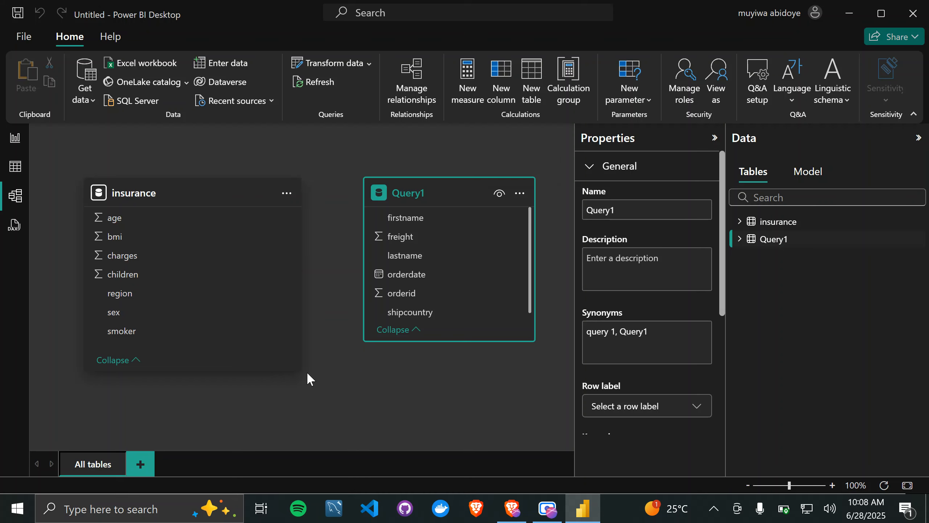
{"action": "left_click_drag", "start_coordinate": [298, 369], "coordinate": [279, 321]}
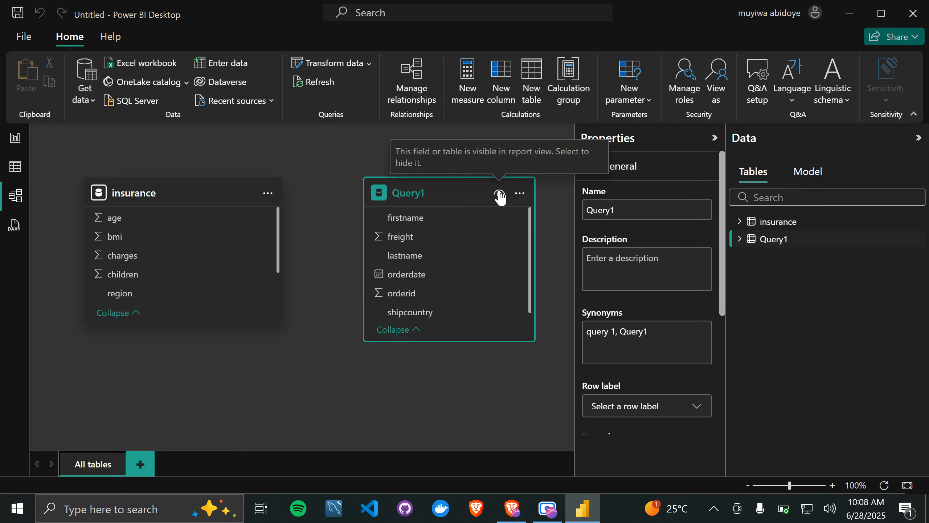
Step: Rename the Query1 table to orders and move its card closer to the insurance card
{"action": "left_click", "coordinate": [652, 203]}
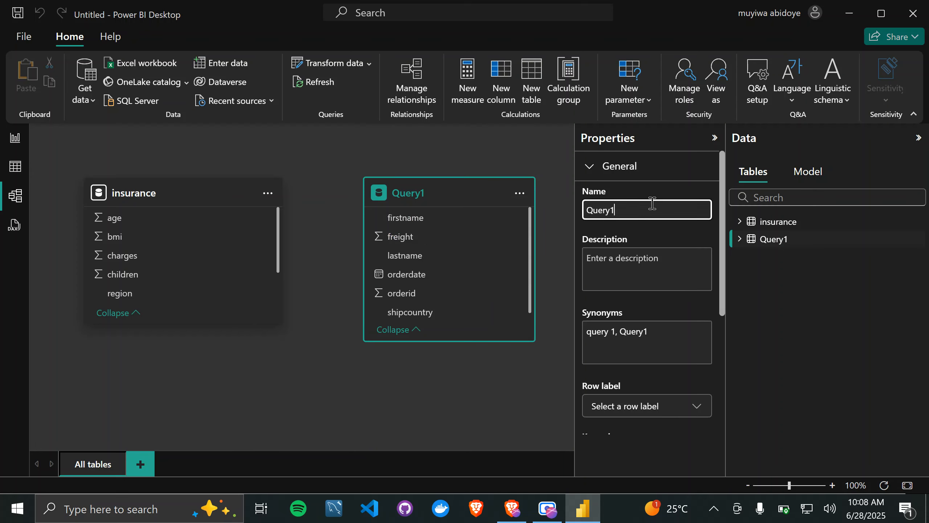
{"action": "key", "text": "BackSpace"}
{"action": "key", "text": "BackSpace"}
{"action": "key", "text": "BackSpace"}
{"action": "key", "text": "BackSpace"}
{"action": "type", "text": "orders"}
{"action": "key", "text": "Return"}
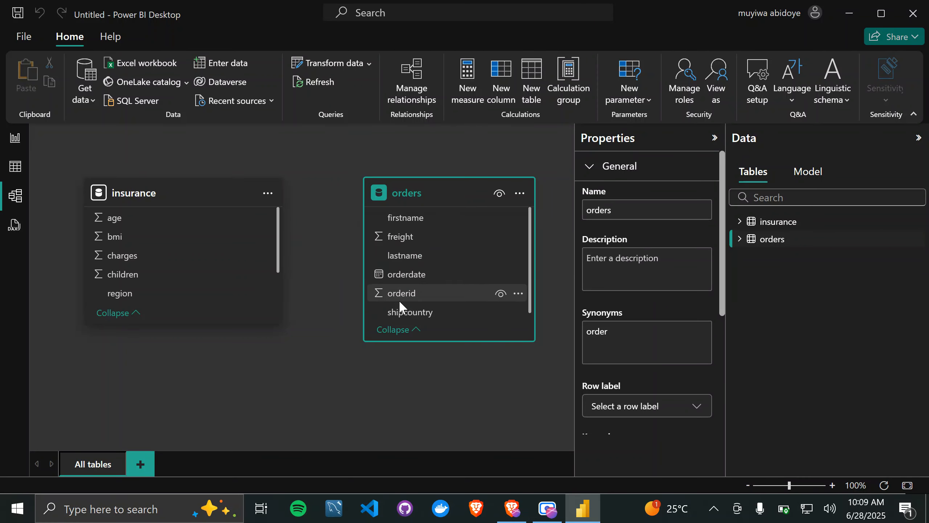
{"action": "left_click_drag", "start_coordinate": [452, 190], "coordinate": [422, 181]}
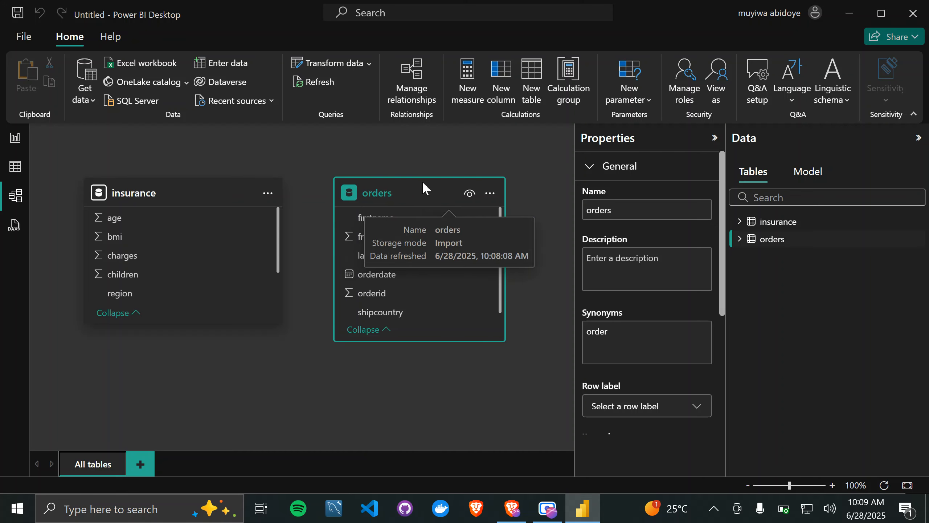
Step: Start another MySQL database connection with localhost as the server and northwind as the database
{"action": "left_click", "coordinate": [94, 98]}
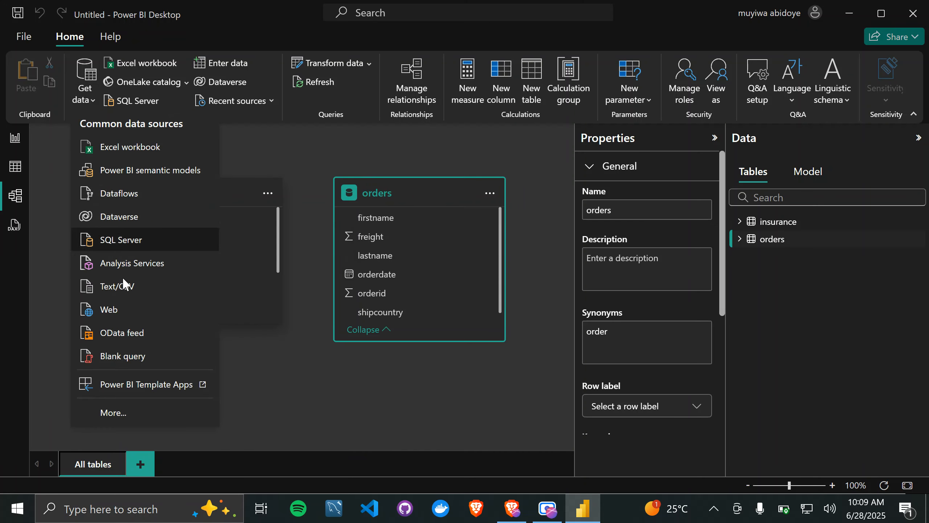
{"action": "left_click", "coordinate": [102, 409]}
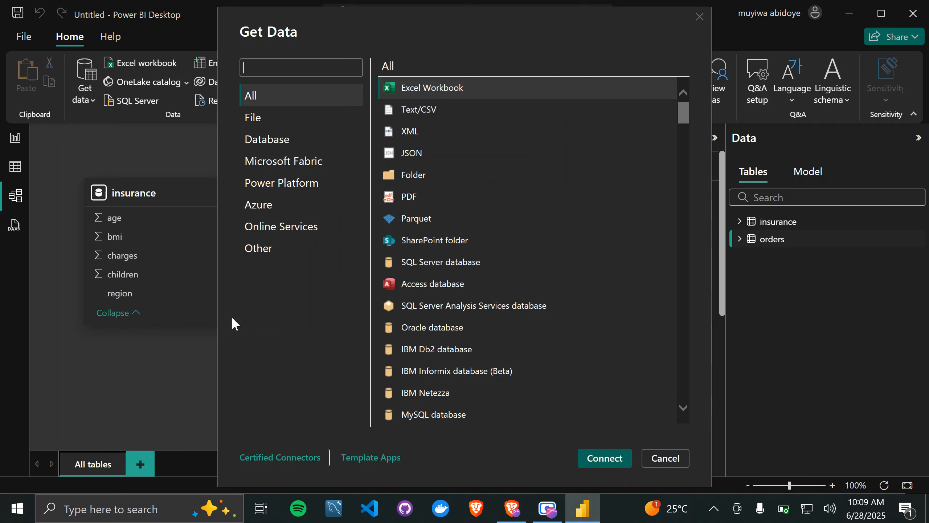
{"action": "left_click", "coordinate": [437, 417]}
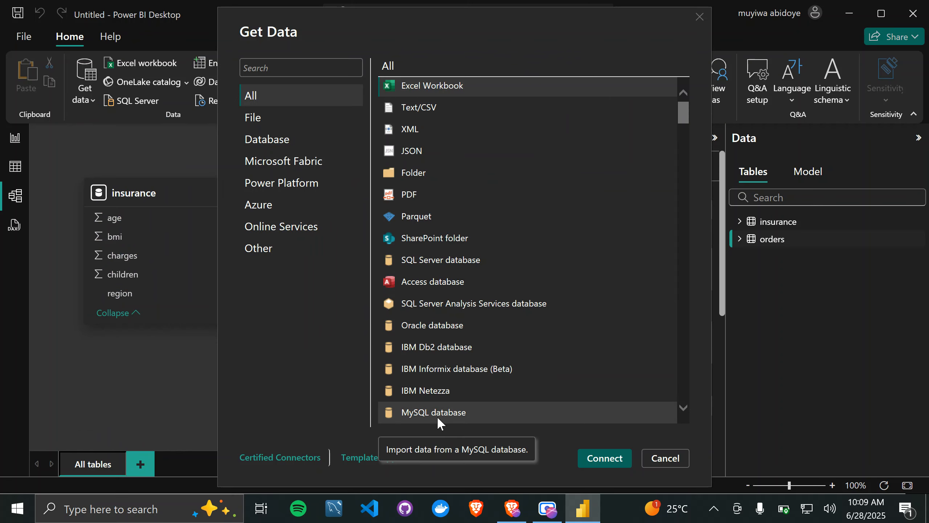
{"action": "left_click", "coordinate": [587, 459]}
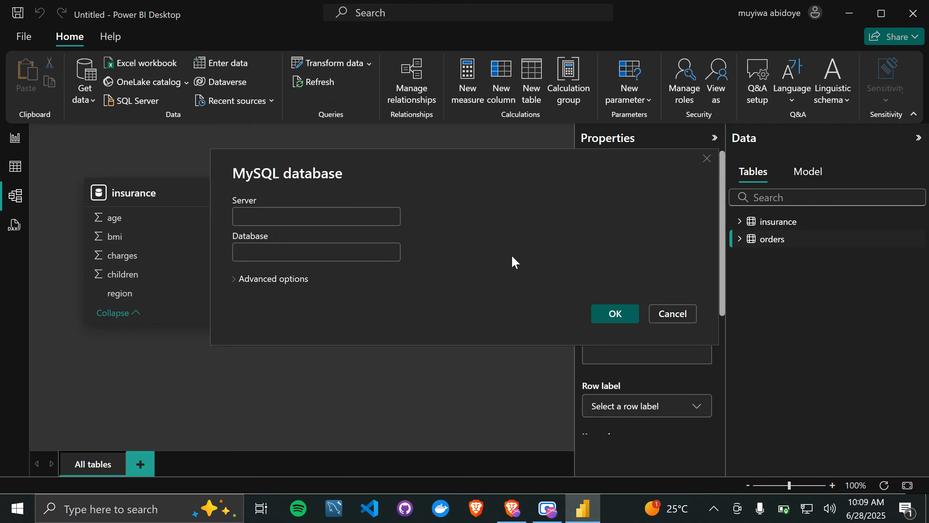
{"action": "type", "text": "local"}
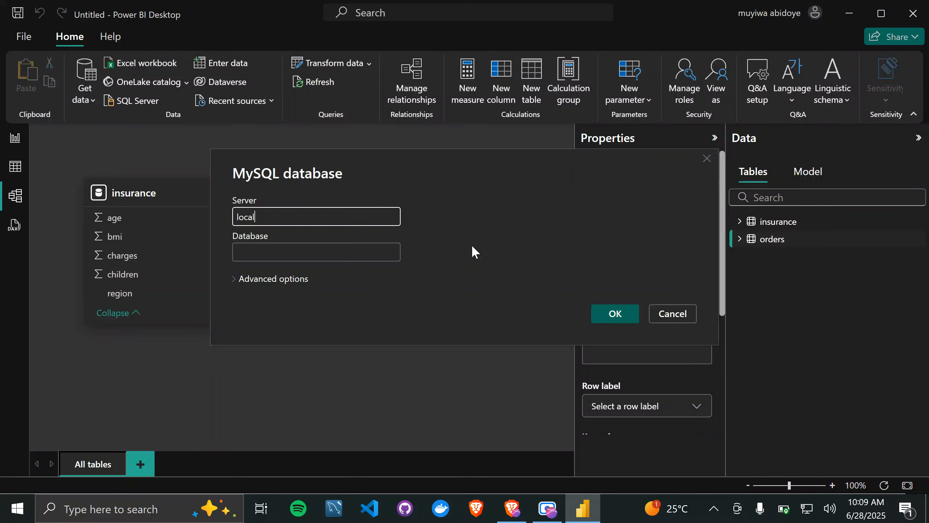
{"action": "type", "text": "host"}
{"action": "left_click", "coordinate": [366, 251]}
{"action": "type", "text": "northwind"}
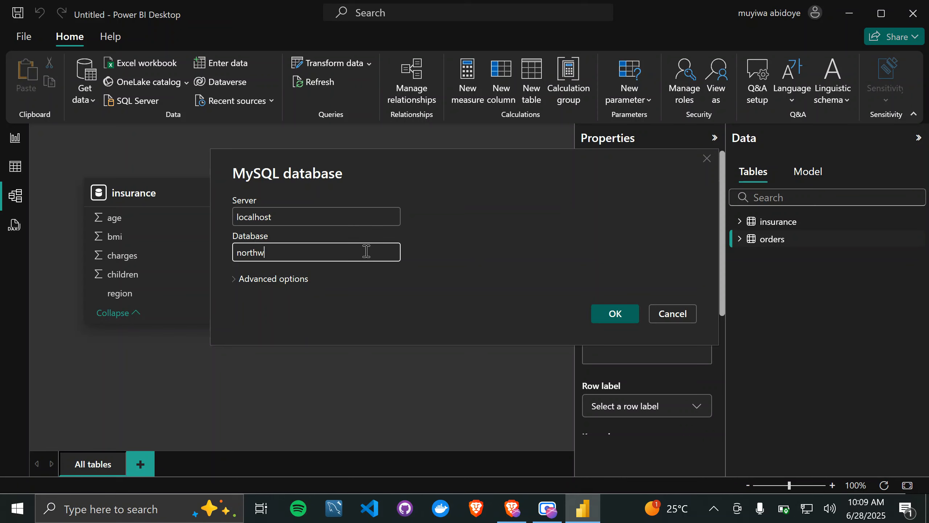
Step: Load the result of "select * from `order details`;" from the northwind database, using a command timeout of 2 minutes
{"action": "left_click", "coordinate": [245, 277]}
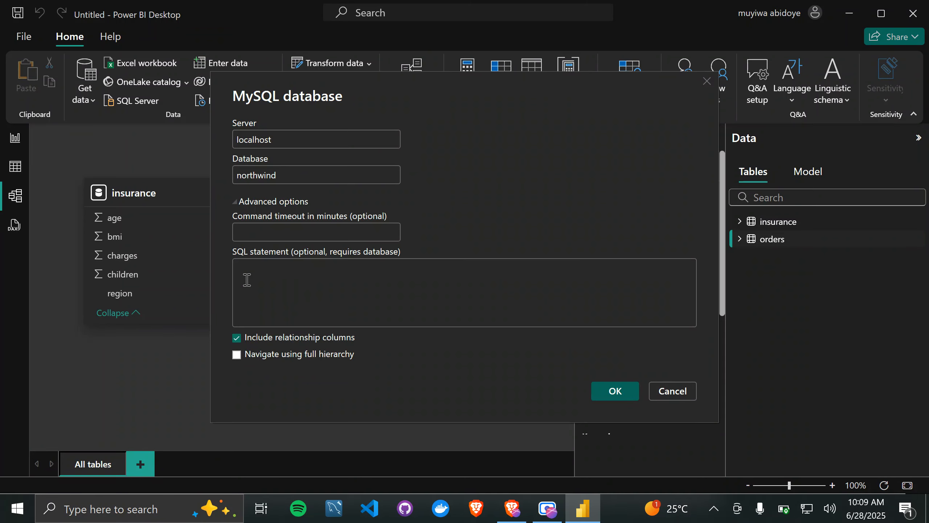
{"action": "left_click", "coordinate": [296, 232]}
{"action": "type", "text": "2"}
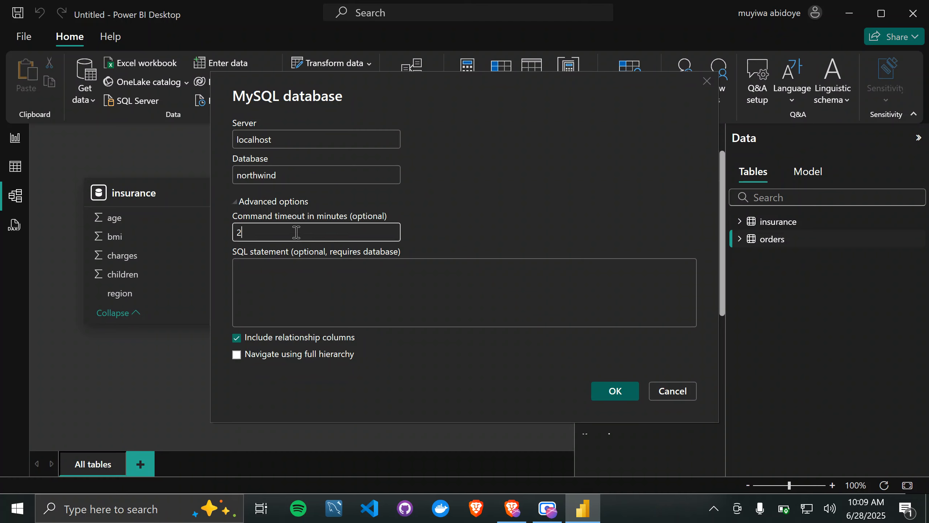
{"action": "left_click", "coordinate": [310, 292]}
{"action": "type", "text": "select"}
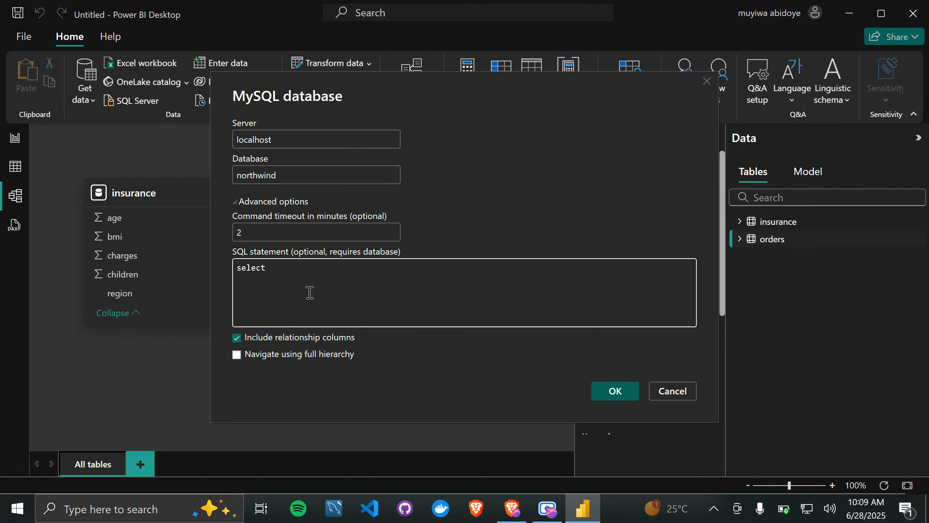
{"action": "type", "text": " *frpm"}
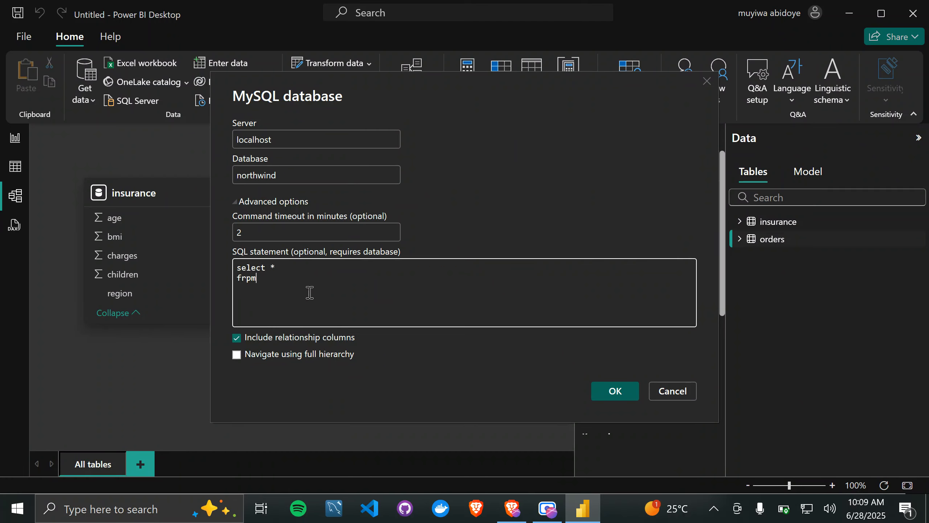
{"action": "key", "text": "BackSpace"}
{"action": "key", "text": "BackSpace"}
{"action": "type", "text": "om `order d"}
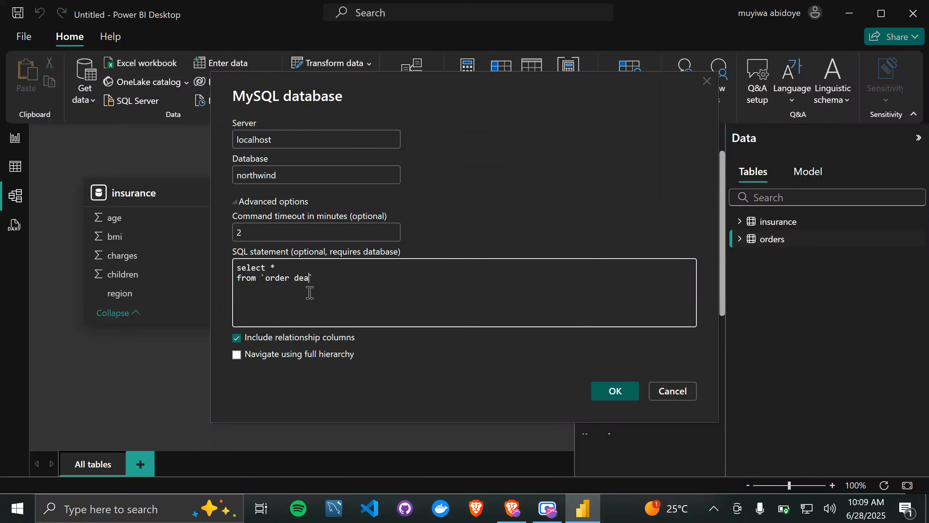
{"action": "type", "text": "etails`;"}
{"action": "left_click", "coordinate": [608, 393]}
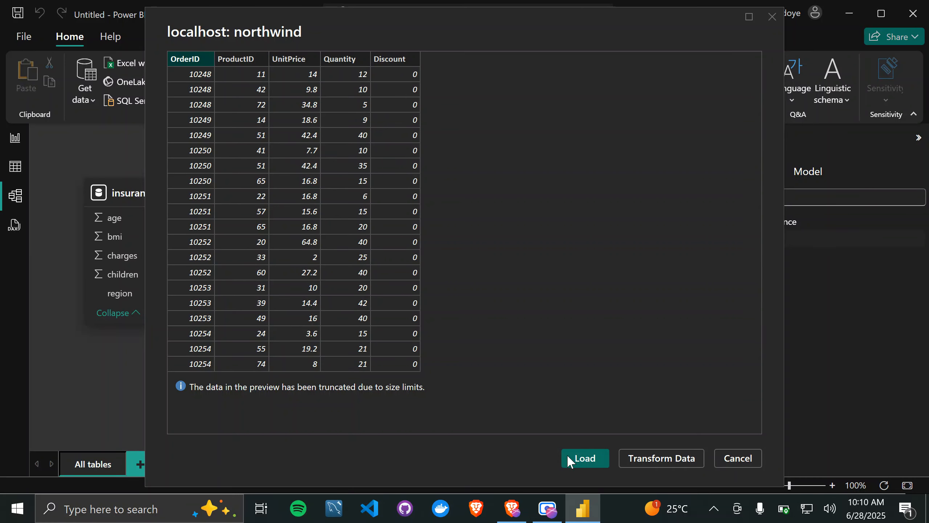
{"action": "left_click", "coordinate": [585, 460]}
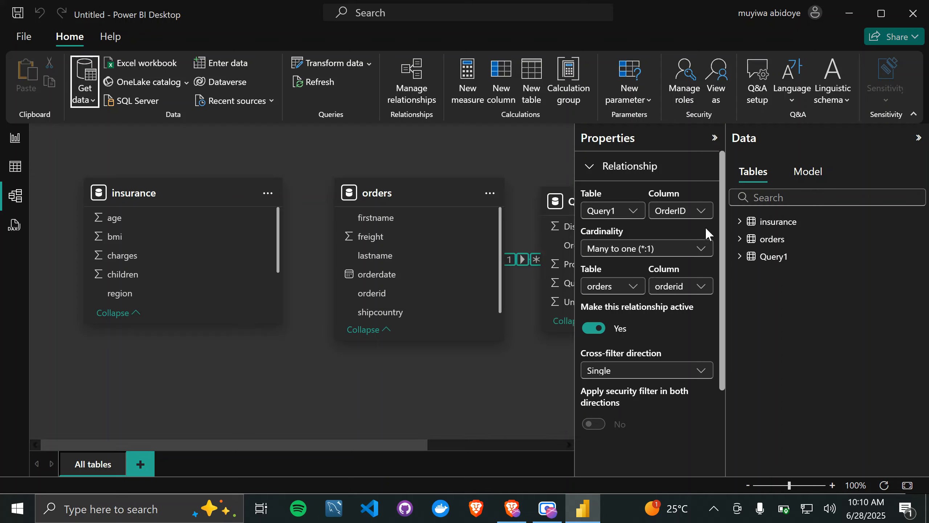
Step: Hide the table list to widen the diagram, and spread the orders and Query1 cards farther apart
{"action": "mouse_move", "coordinate": [205, 185]}
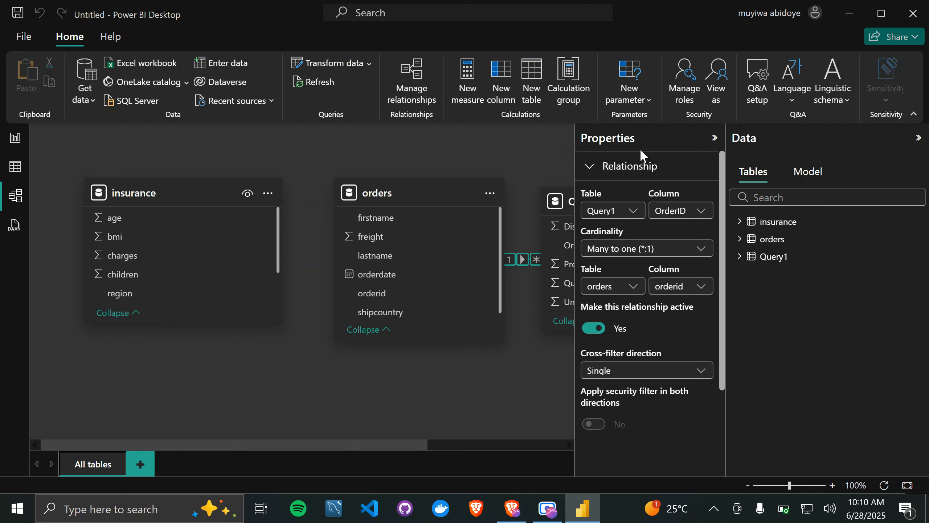
{"action": "mouse_move", "coordinate": [458, 181]}
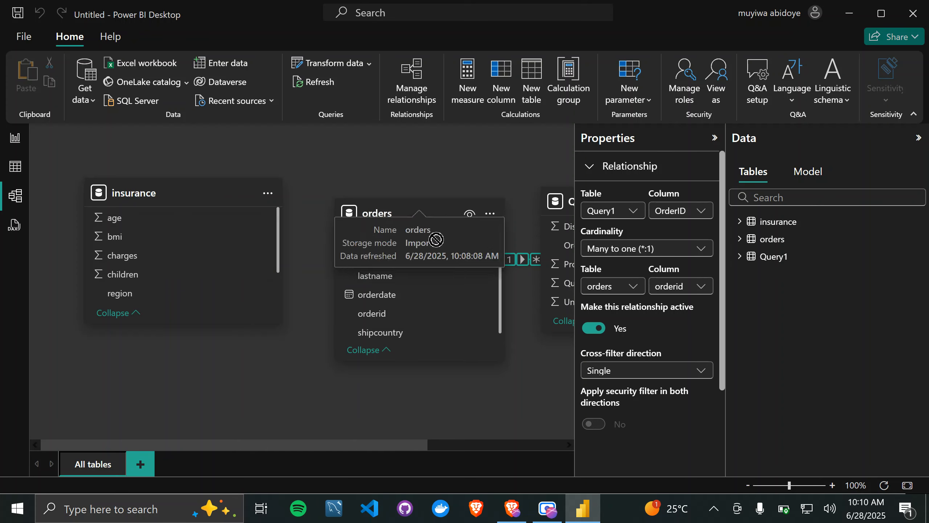
{"action": "left_click_drag", "start_coordinate": [453, 188], "coordinate": [432, 238]}
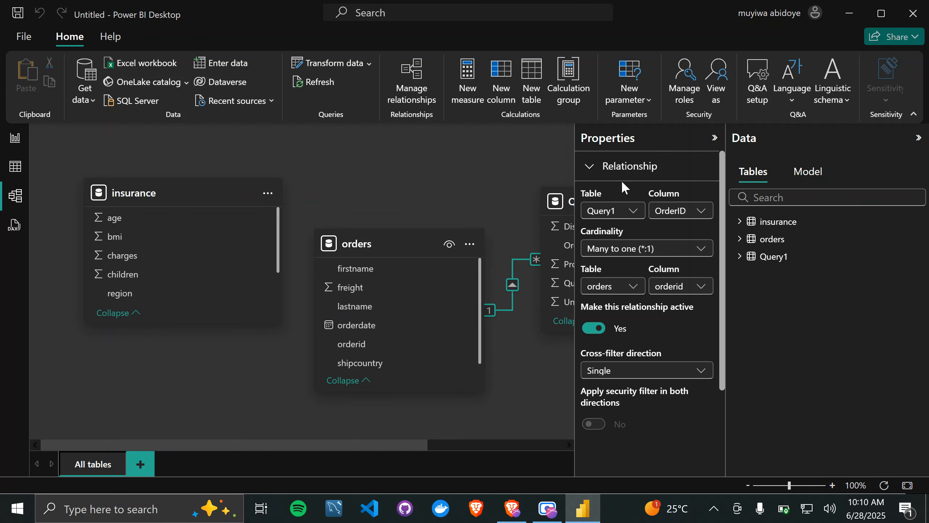
{"action": "left_click", "coordinate": [918, 138]}
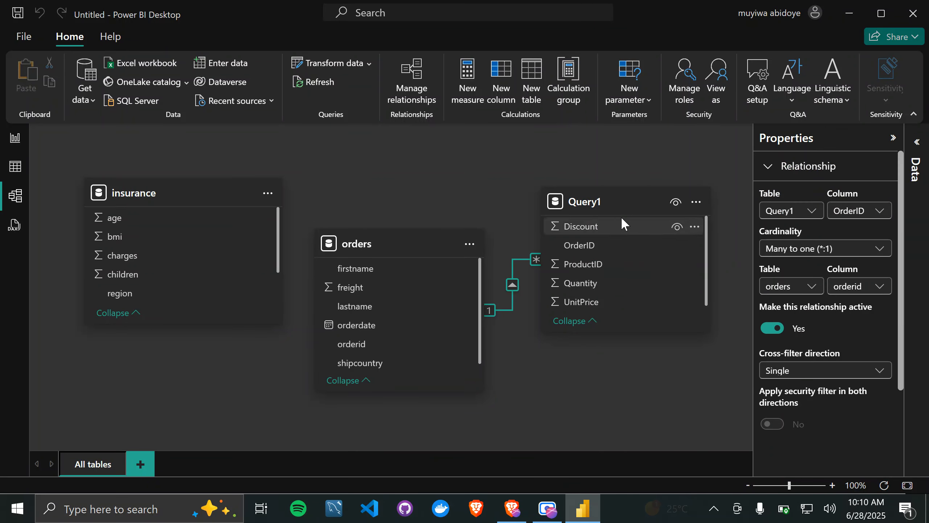
{"action": "mouse_move", "coordinate": [613, 205]}
{"action": "left_click_drag", "start_coordinate": [612, 203], "coordinate": [657, 193]}
{"action": "left_click_drag", "start_coordinate": [662, 243], "coordinate": [659, 233]}
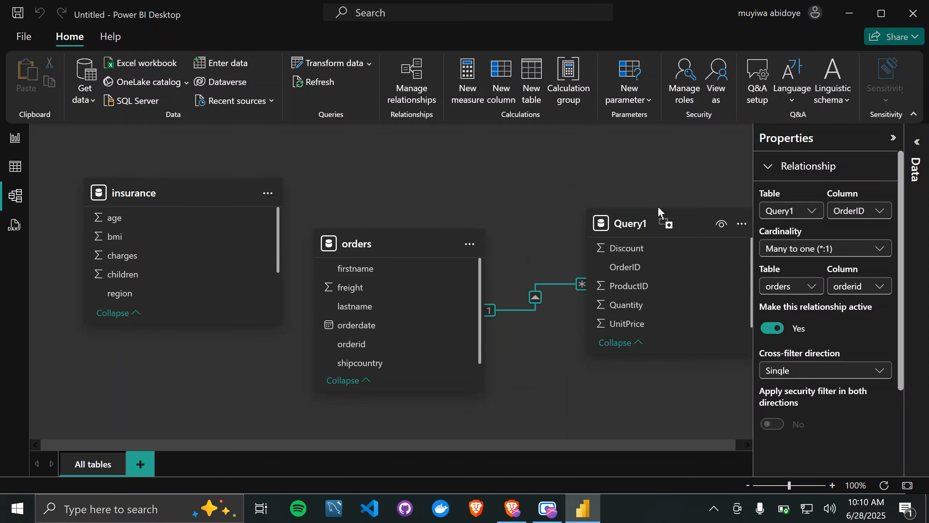
Step: Make the insurance card narrower and taller, and place the orders card level with it and closer to it
{"action": "mouse_move", "coordinate": [422, 237]}
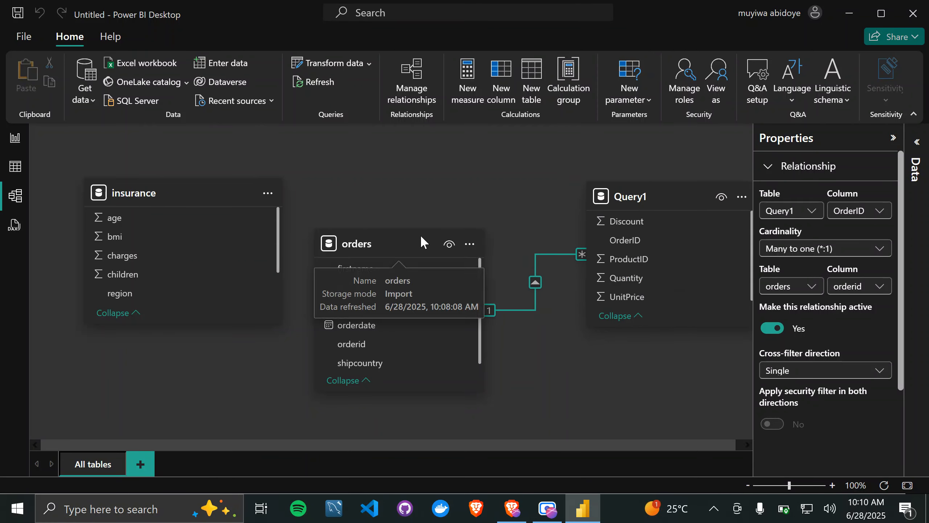
{"action": "left_click_drag", "start_coordinate": [400, 240], "coordinate": [389, 167]}
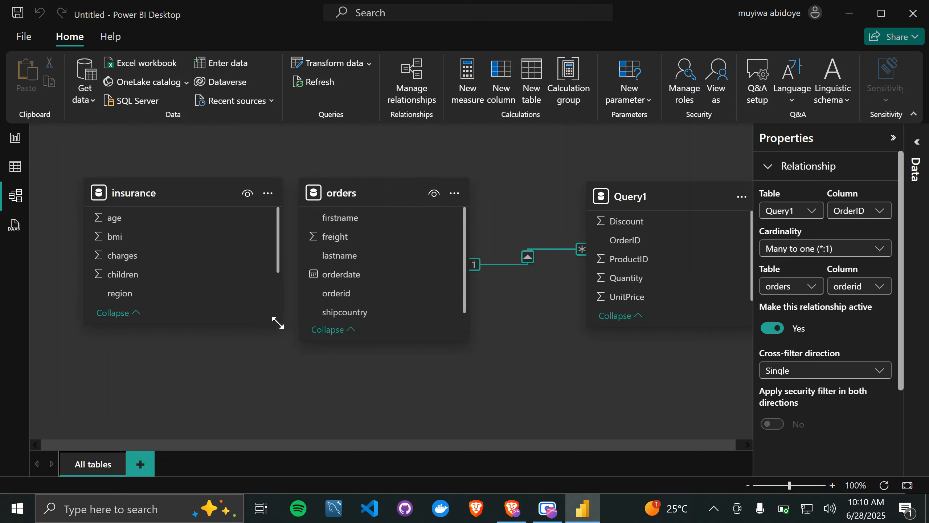
{"action": "left_click_drag", "start_coordinate": [277, 322], "coordinate": [201, 389]}
{"action": "mouse_move", "coordinate": [378, 193]}
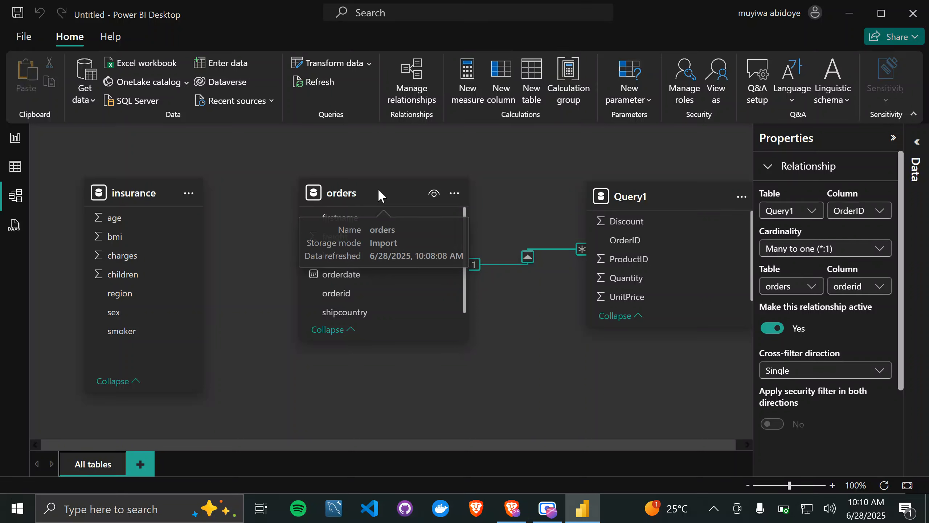
{"action": "left_click_drag", "start_coordinate": [375, 186], "coordinate": [330, 185]}
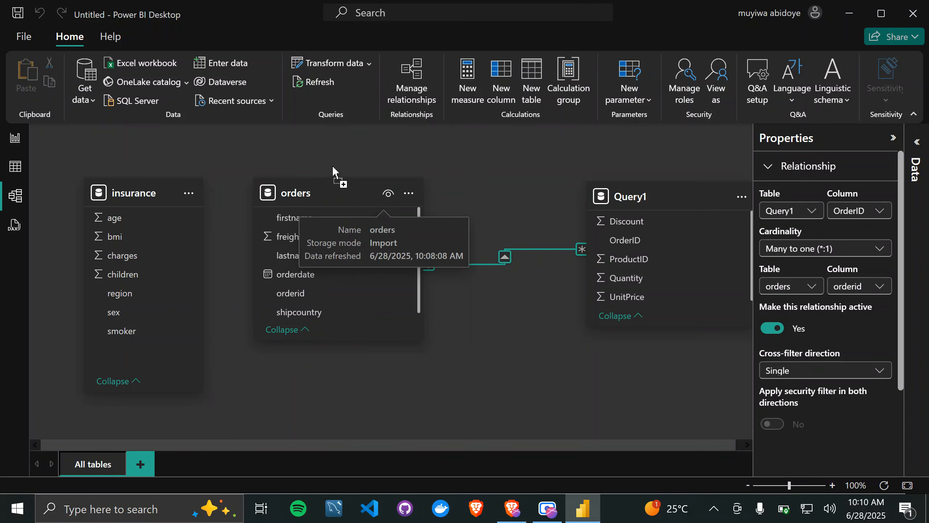
Step: Rename the Query1 table to order_details
{"action": "left_click", "coordinate": [657, 196]}
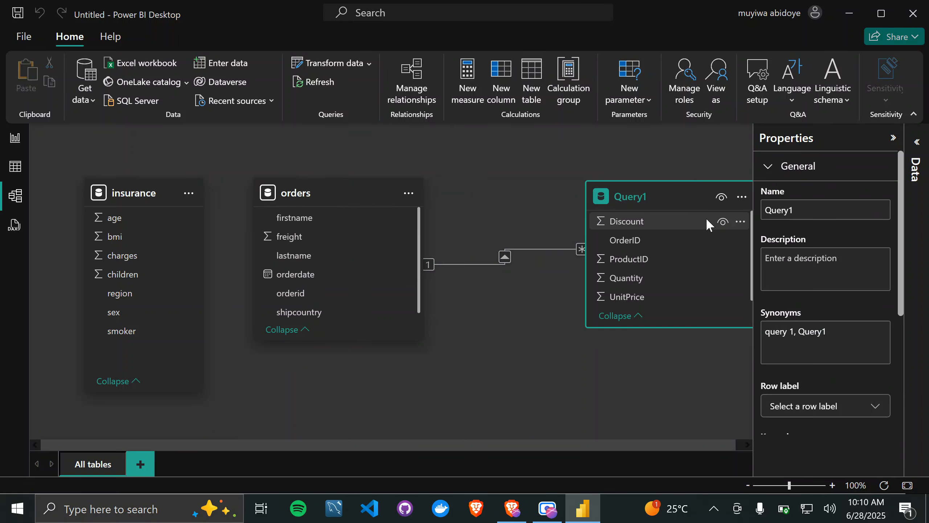
{"action": "left_click", "coordinate": [815, 207]}
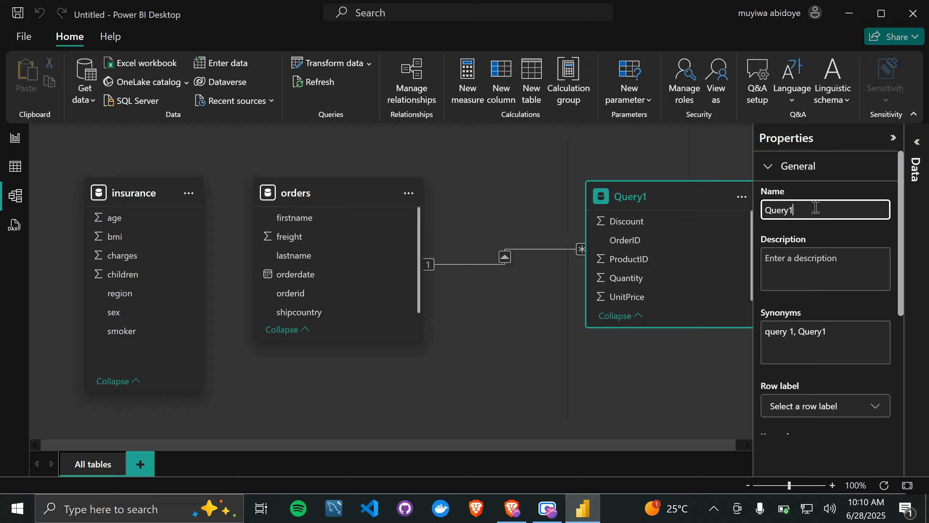
{"action": "key", "text": "BackSpace"}
{"action": "key", "text": "BackSpace"}
{"action": "key", "text": "BackSpace"}
{"action": "key", "text": "BackSpace"}
{"action": "key", "text": "BackSpace"}
{"action": "key", "text": "BackSpace"}
{"action": "type", "text": "order"}
{"action": "type", "text": "_deta"}
{"action": "type", "text": "u"}
{"action": "key", "text": "BackSpace"}
{"action": "type", "text": "ils"}
{"action": "key", "text": "Return"}
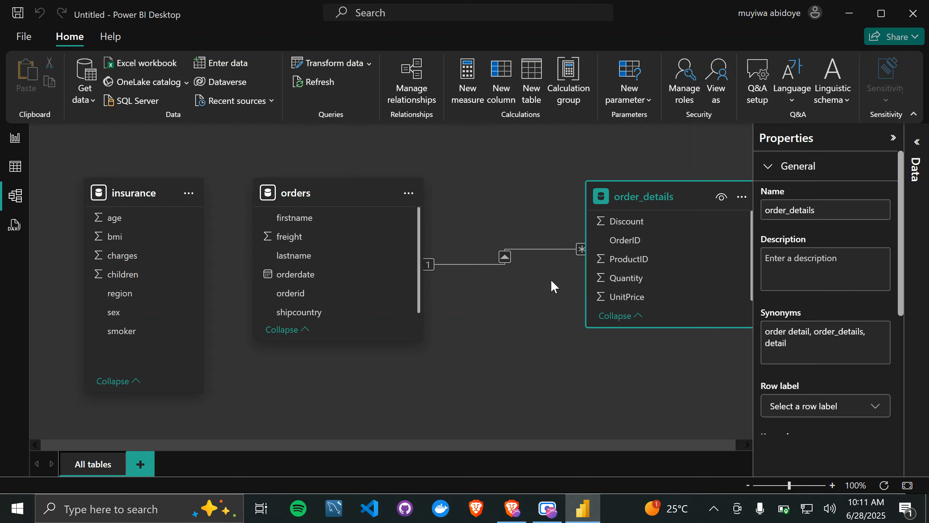
Step: Examine the table, column and cardinality choices of the relationship between orders and order_details
{"action": "left_click", "coordinate": [546, 249]}
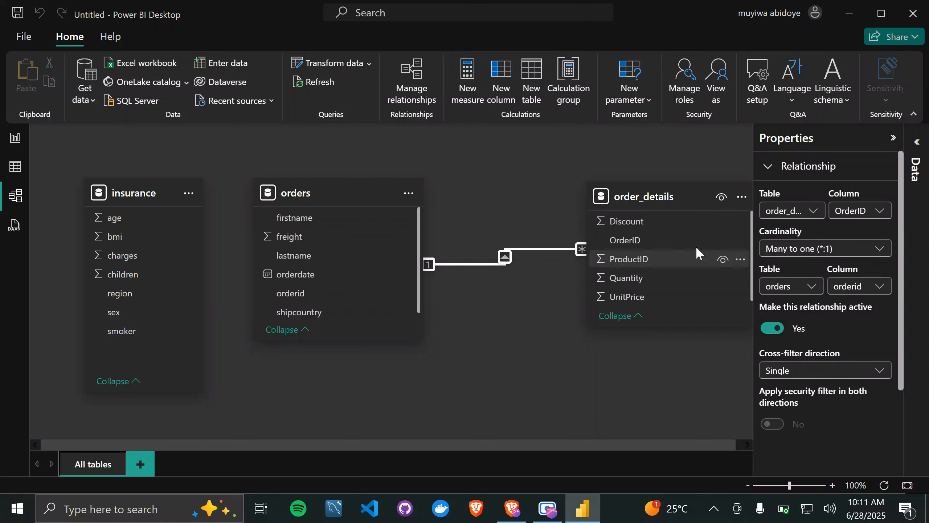
{"action": "left_click", "coordinate": [816, 212]}
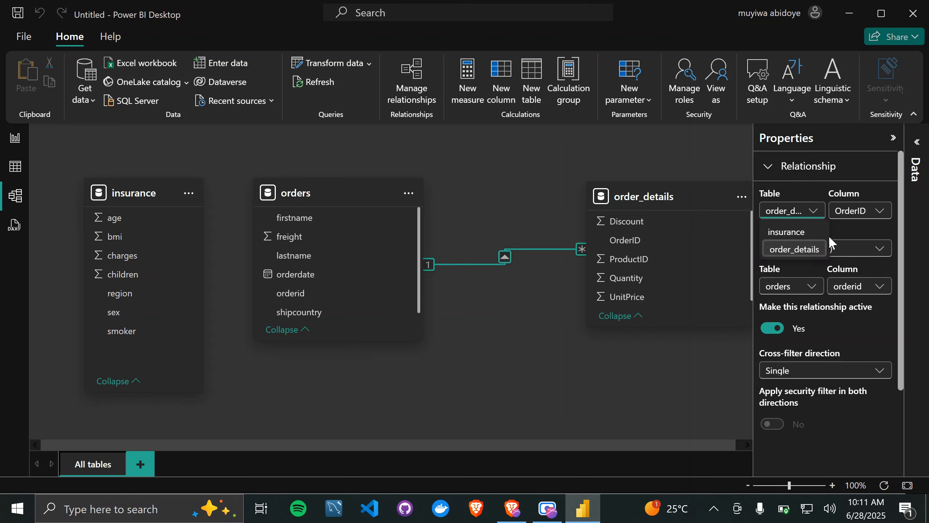
{"action": "left_click", "coordinate": [813, 210]}
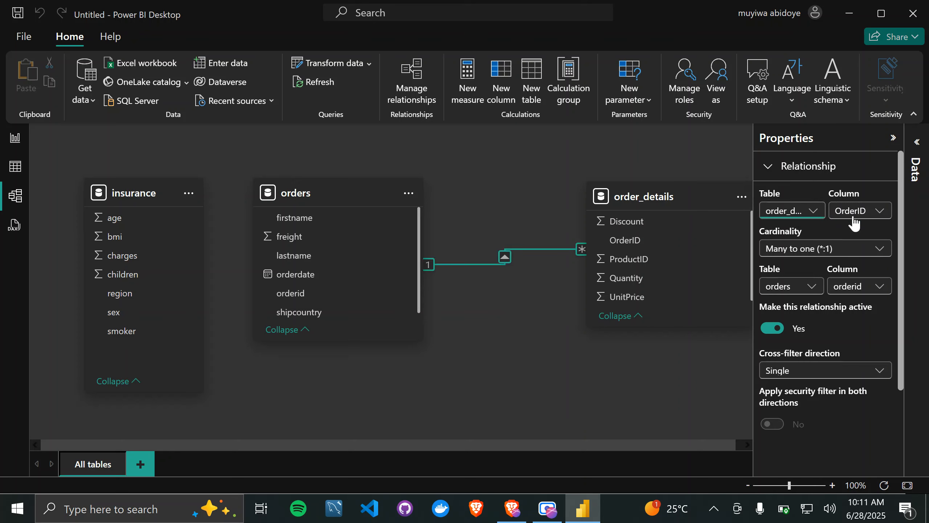
{"action": "left_click", "coordinate": [880, 214]}
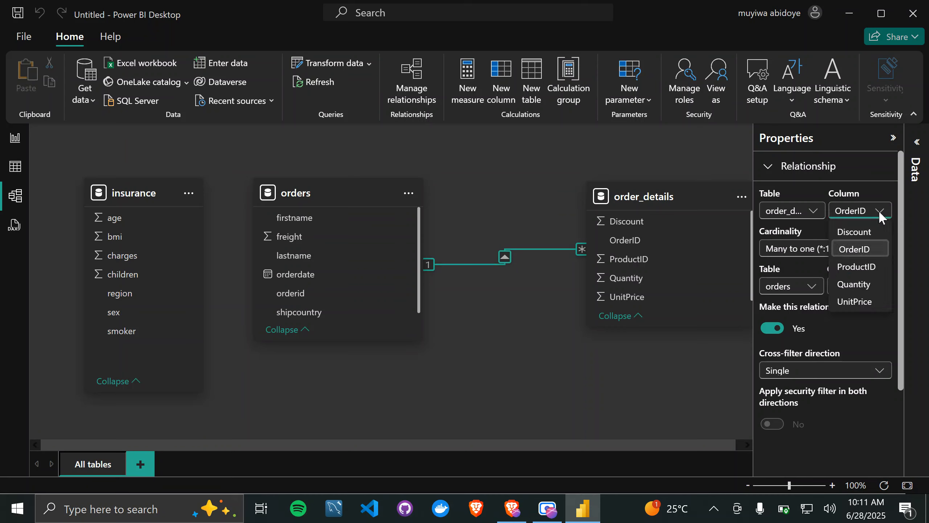
{"action": "left_click", "coordinate": [881, 215]}
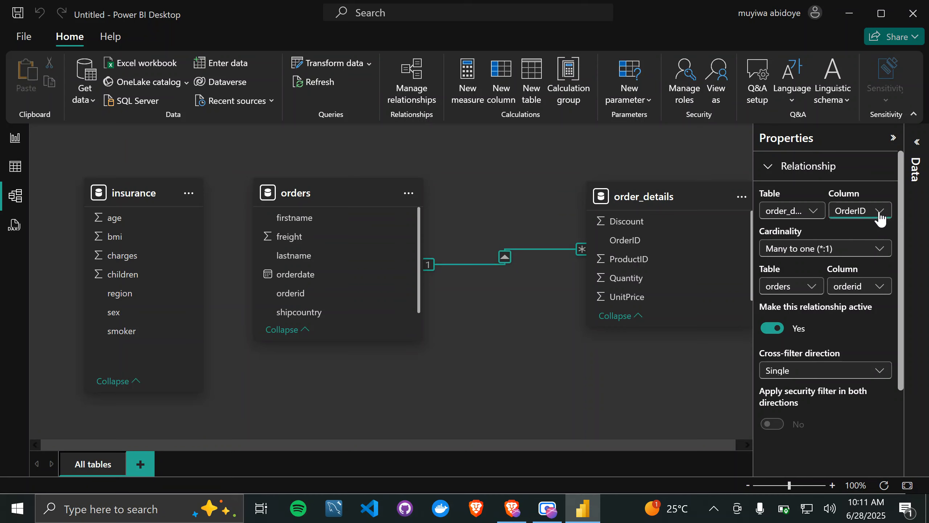
{"action": "left_click", "coordinate": [811, 289]}
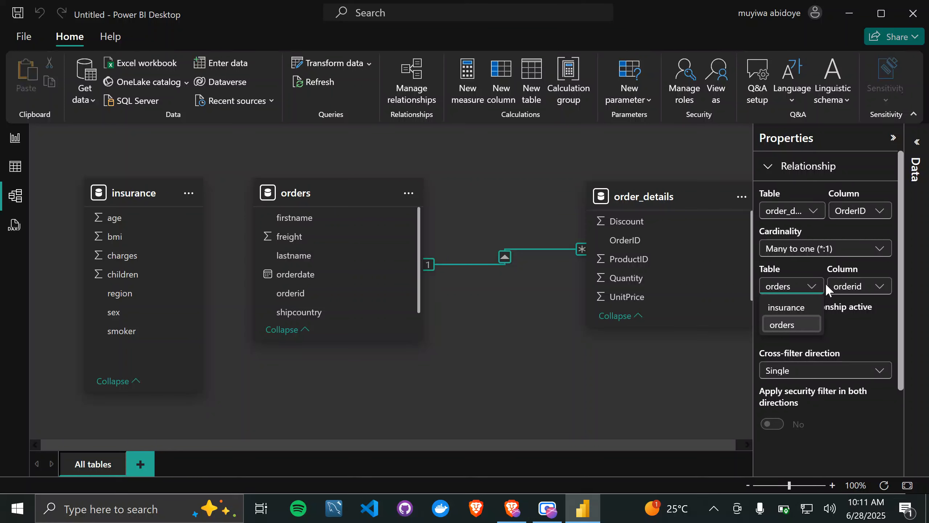
{"action": "left_click", "coordinate": [816, 280]}
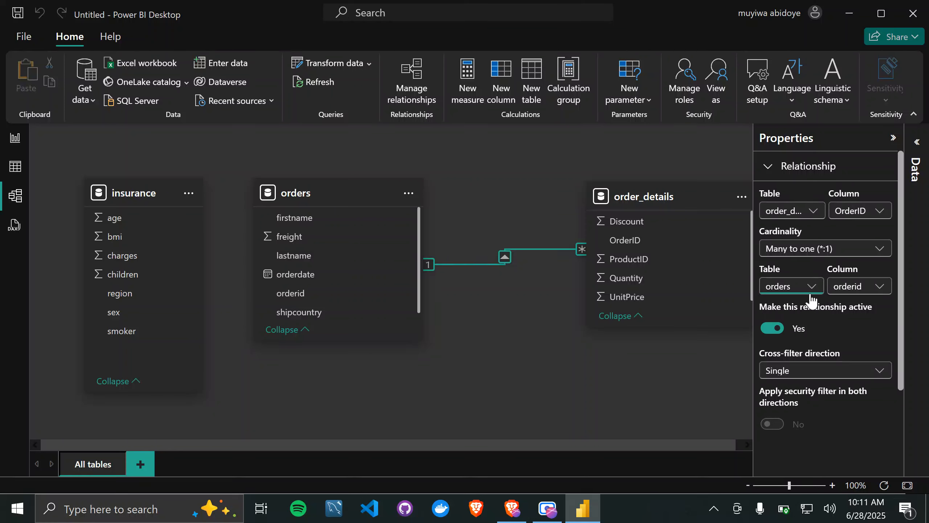
{"action": "left_click", "coordinate": [878, 250]}
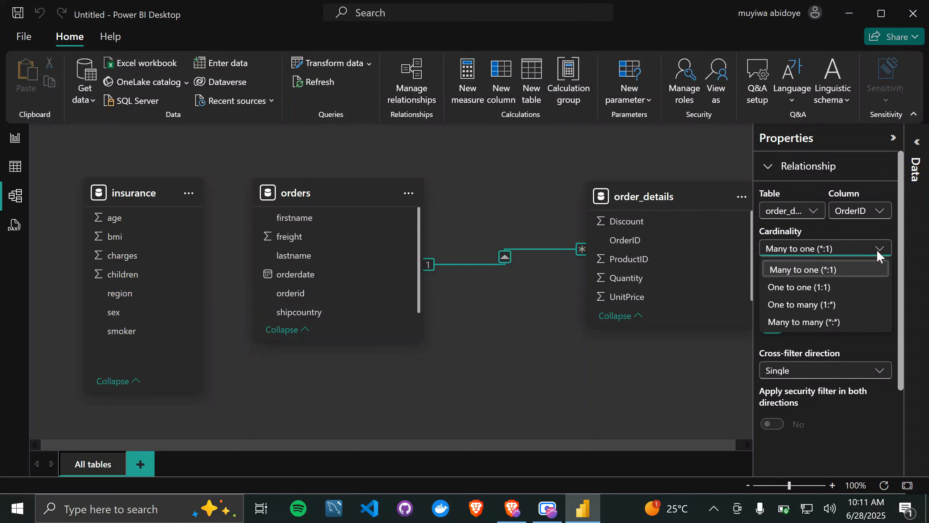
{"action": "left_click", "coordinate": [877, 249]}
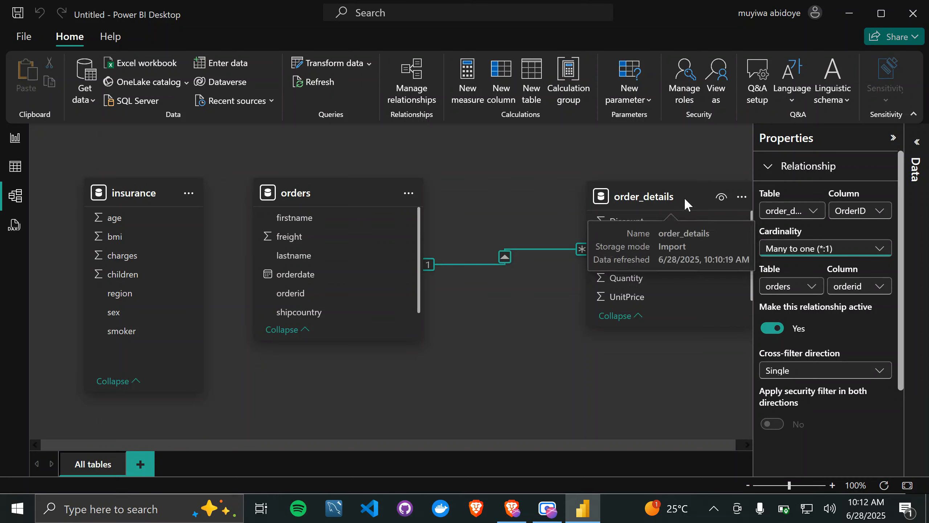
Step: Move the order_details card closer to and slightly lower than the orders card, and shift orders slightly toward it
{"action": "left_click_drag", "start_coordinate": [684, 198], "coordinate": [636, 229]}
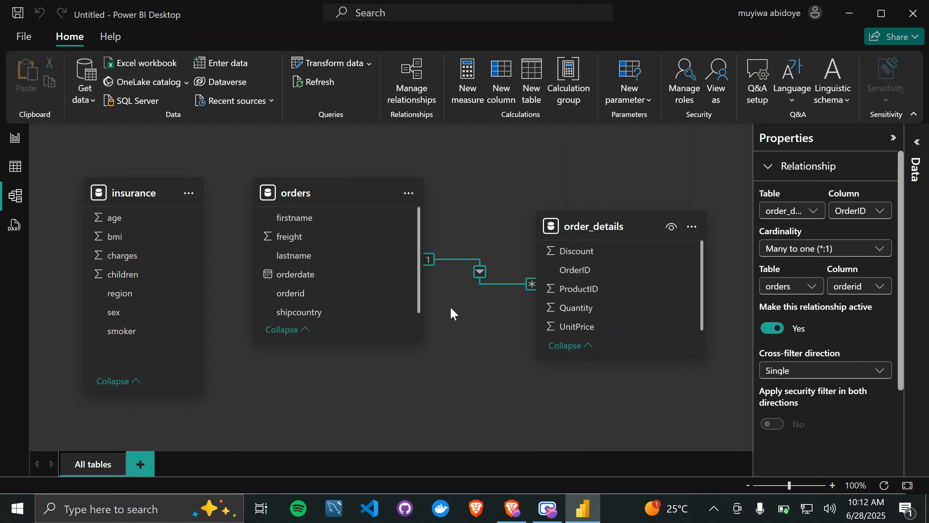
{"action": "left_click_drag", "start_coordinate": [360, 195], "coordinate": [377, 181]}
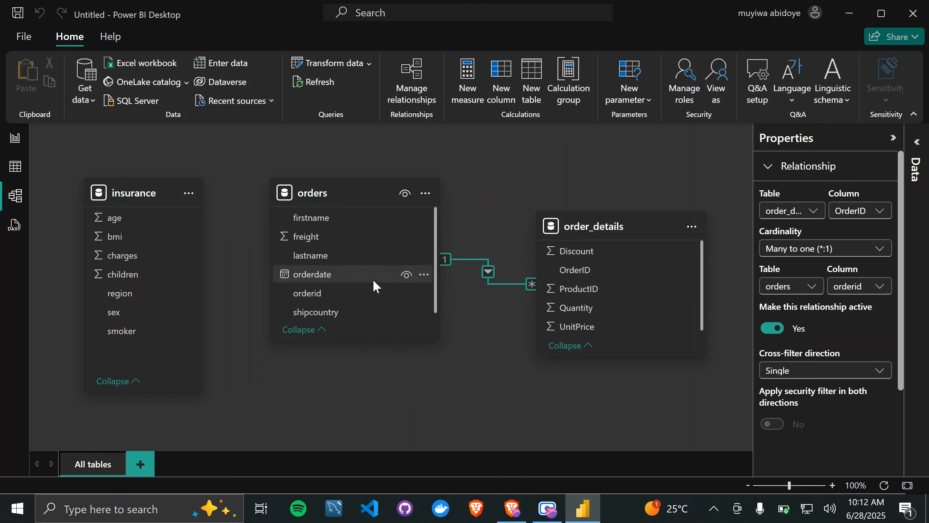
Step: View the insurance table's rows, check the fields of order_details, and return to the report page
{"action": "left_click", "coordinate": [13, 168]}
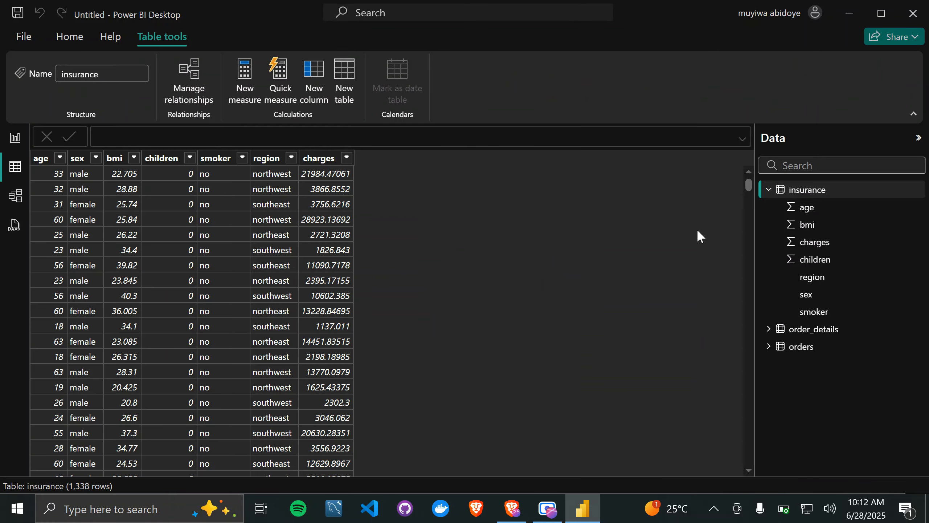
{"action": "left_click", "coordinate": [768, 190]}
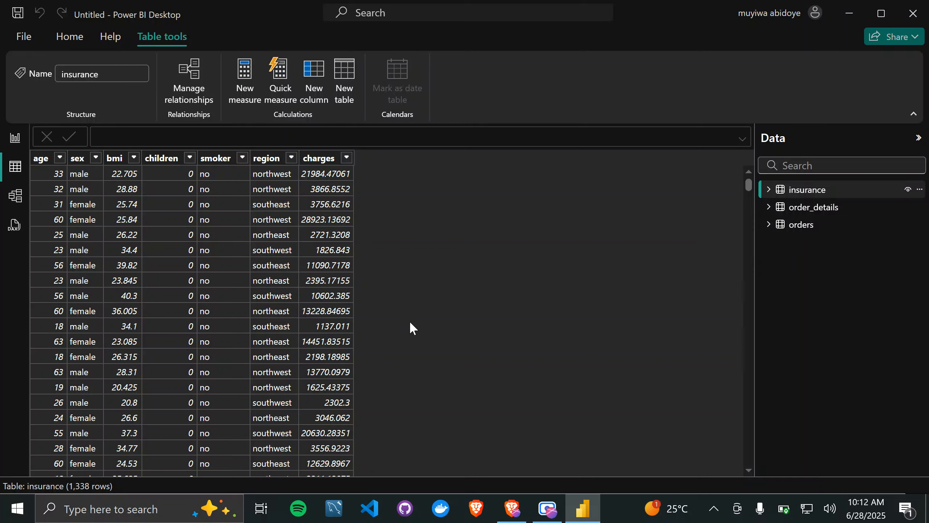
{"action": "left_click", "coordinate": [770, 207]}
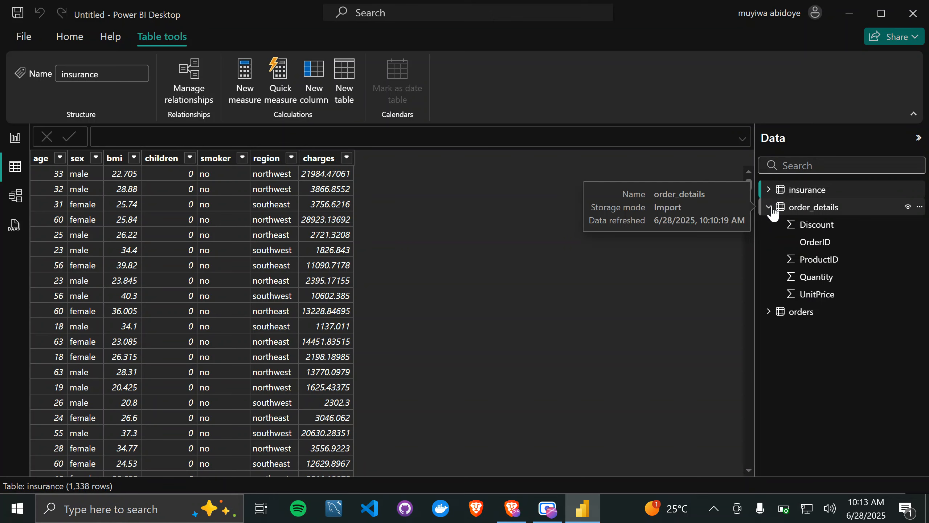
{"action": "left_click", "coordinate": [769, 208]}
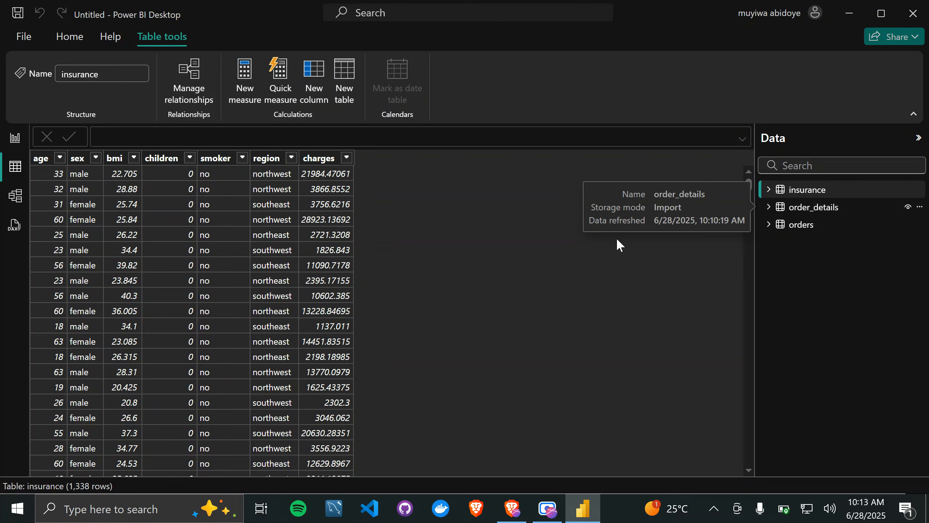
{"action": "left_click", "coordinate": [10, 142]}
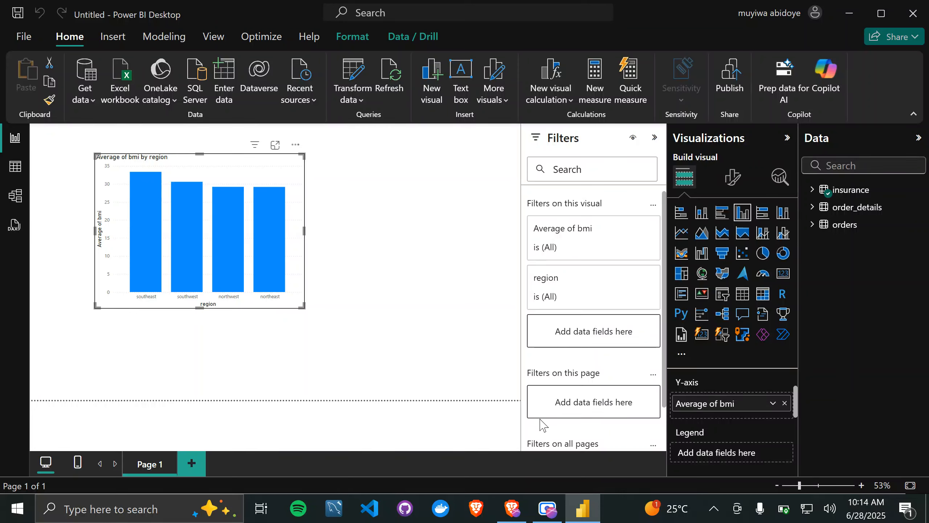
{"action": "mouse_move", "coordinate": [552, 521]}
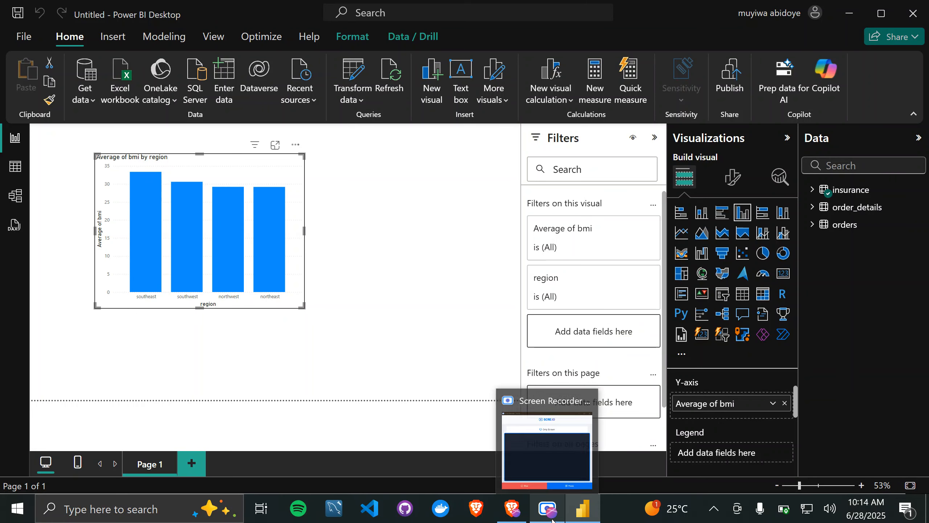